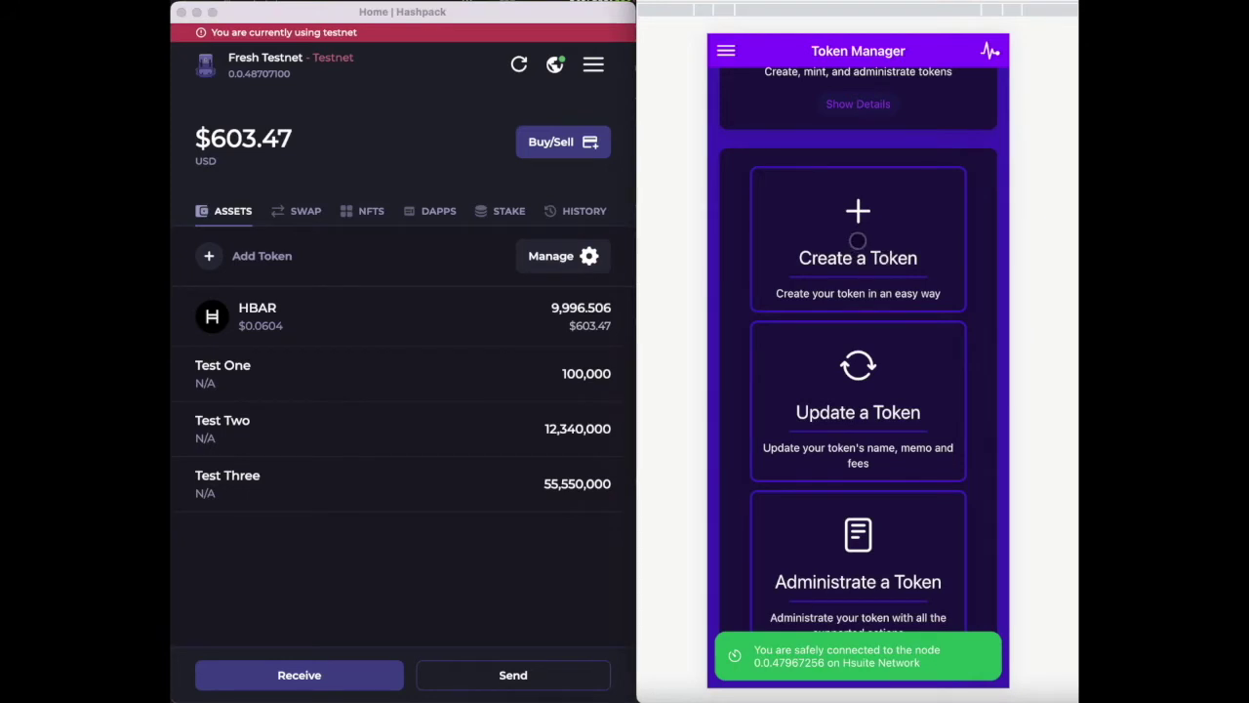
Step: Start creating a token and enter the name Cool Token, symbol COOL and memo Cool Memo as its basic information
click(857, 240)
scroll(857, 240, down, 3)
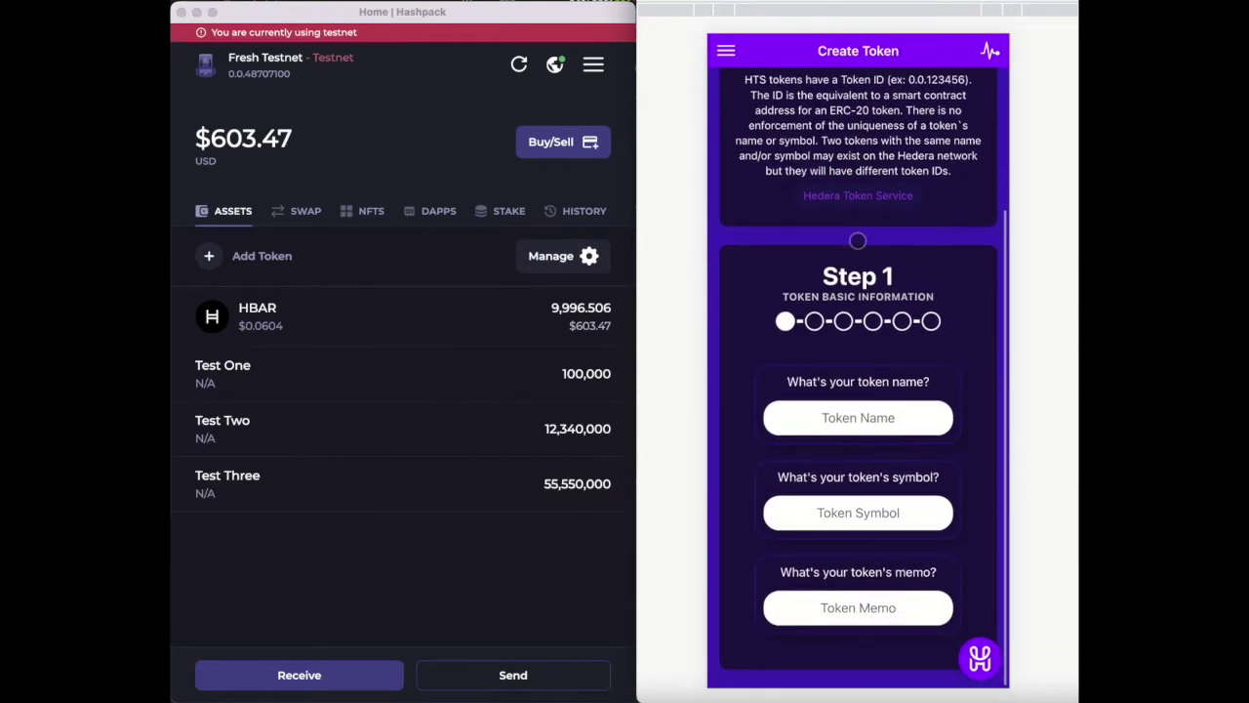
click(856, 422)
text(Cool Token)
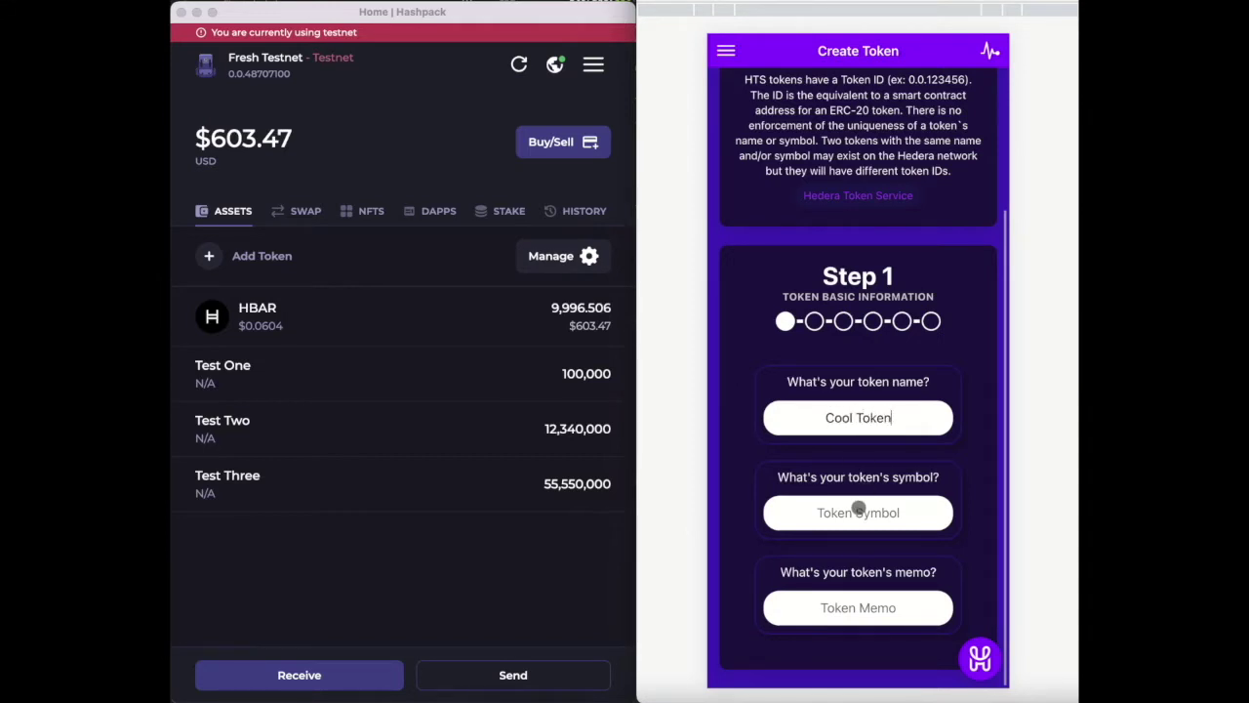
click(858, 511)
text(COOL)
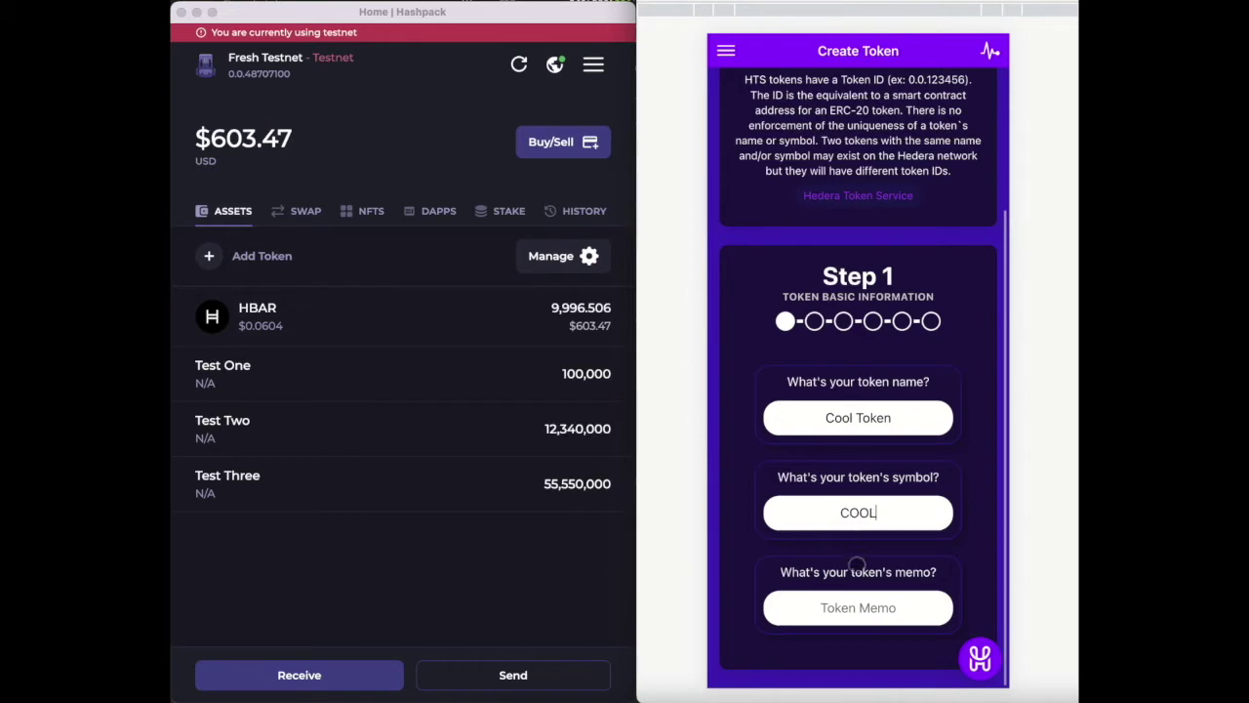
click(857, 607)
text(Cool Memmo)
key(BackSpace)
key(BackSpace)
text(o)
key(Return)
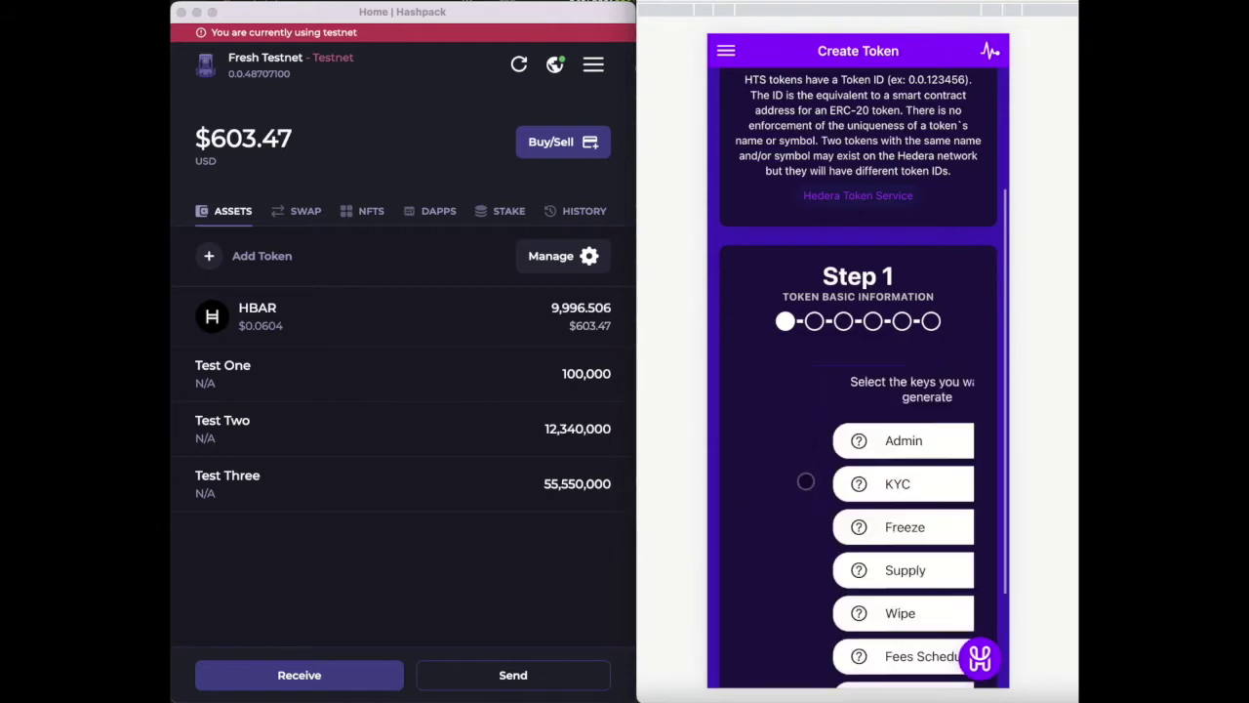
Step: Select all keys except KYC for generation, read the Admin key explanation and continue to the token type
scroll(878, 505, down, 2)
click(926, 344)
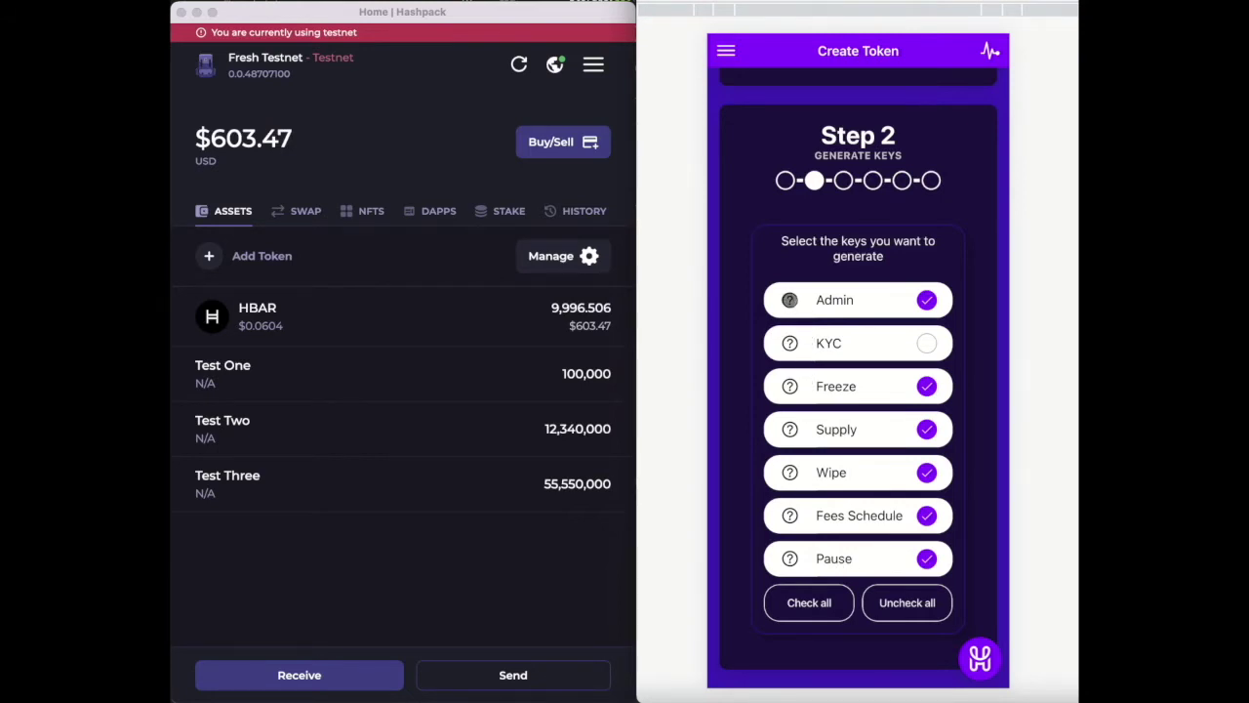
click(790, 299)
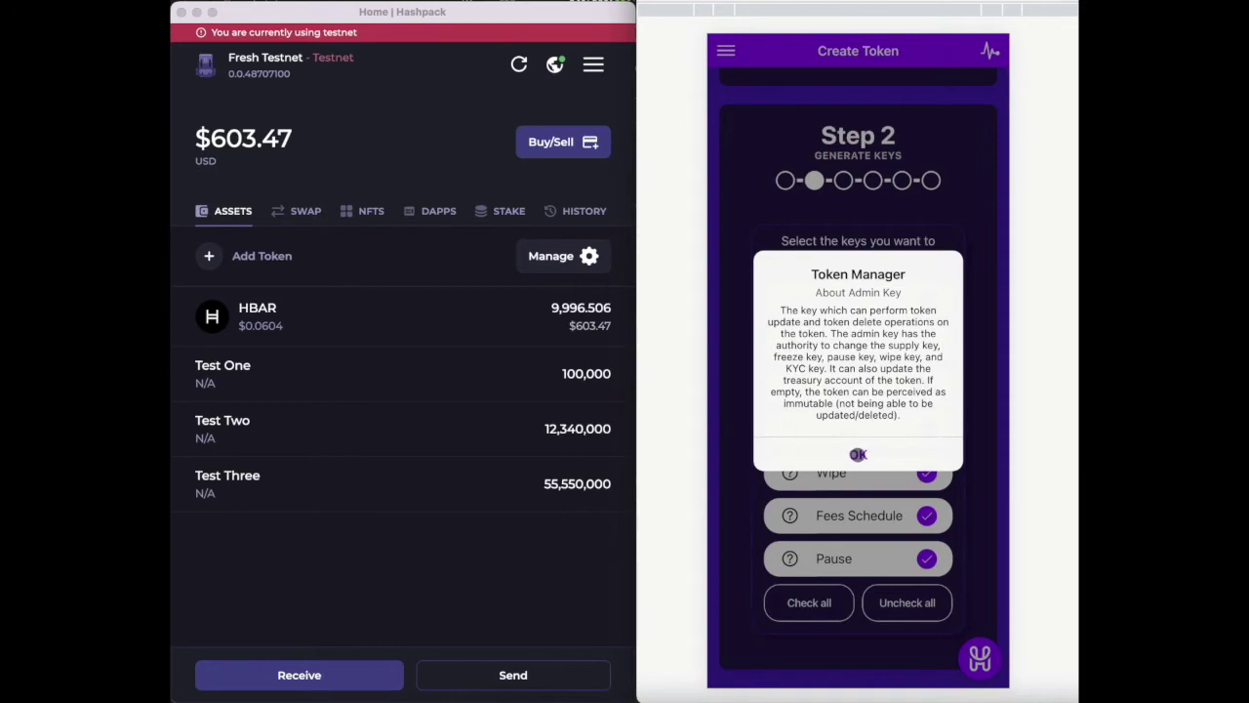
click(858, 453)
drag(951, 249, 790, 243)
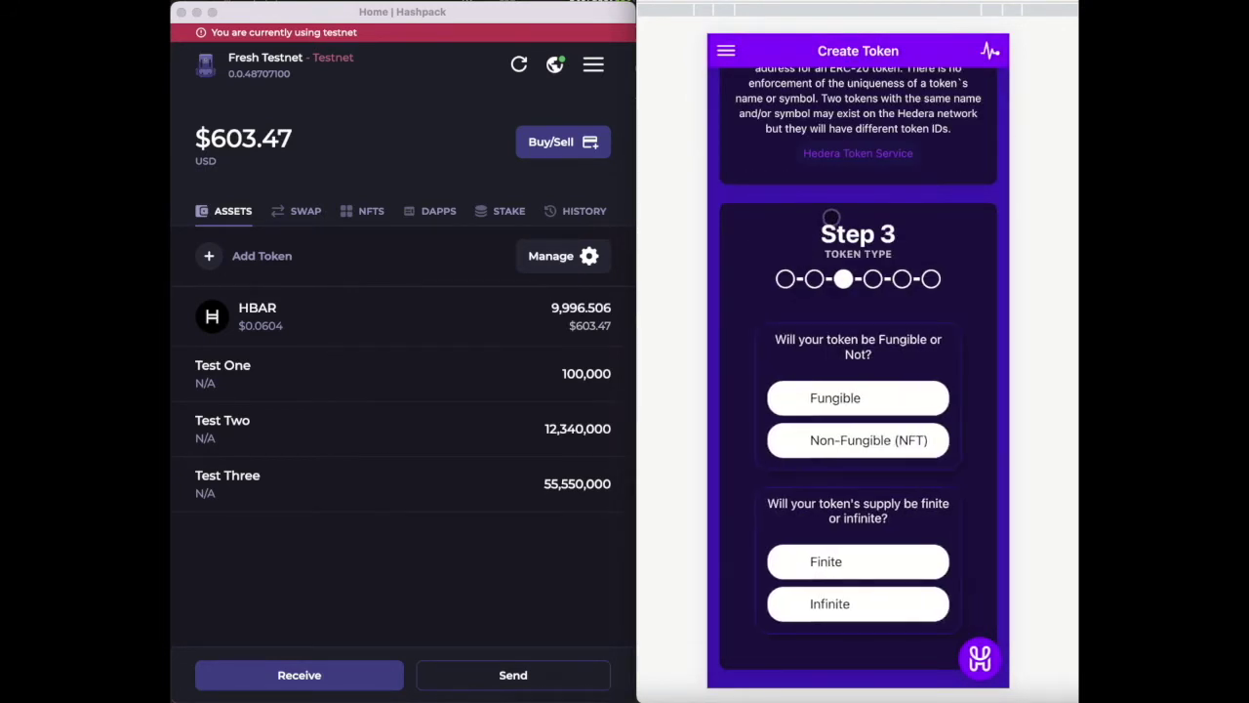
Step: Make the token fungible with a finite supply and continue to the token details
click(869, 397)
click(858, 562)
drag(934, 520, 775, 510)
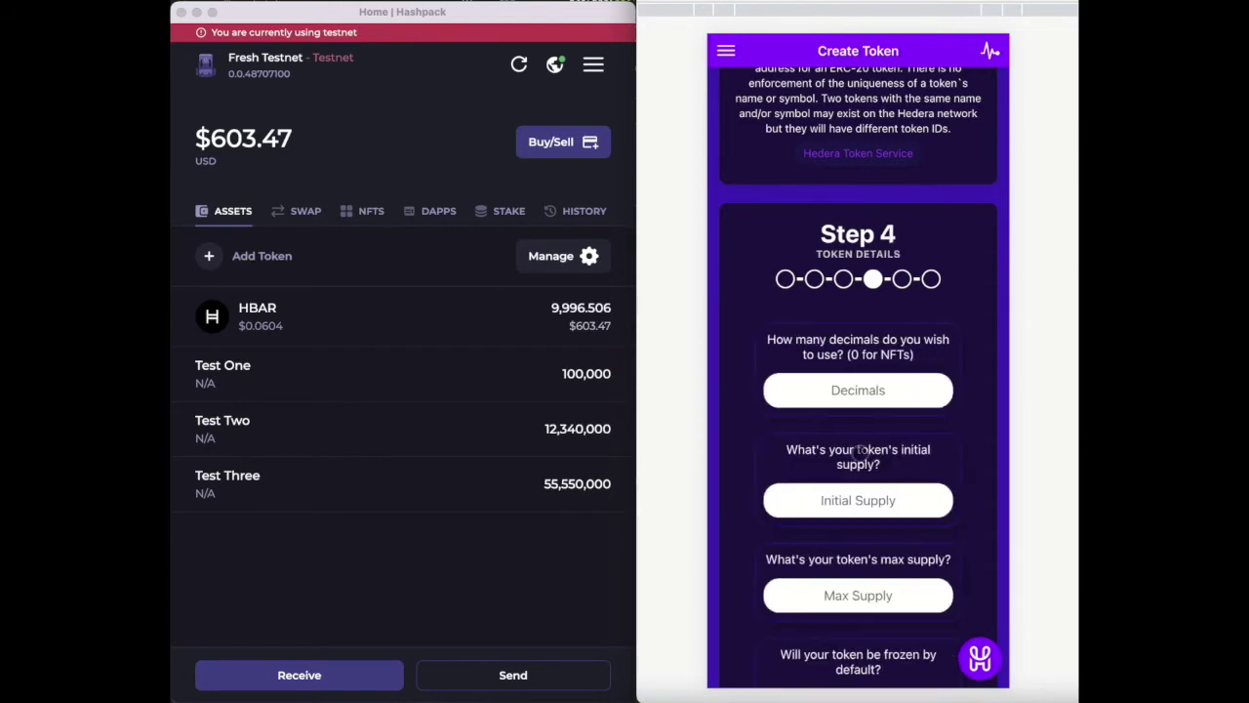
Step: Set 3 decimals, an initial supply of 1000, a max supply of 1000 and not frozen by default, and continue to the fees
click(870, 391)
text(3)
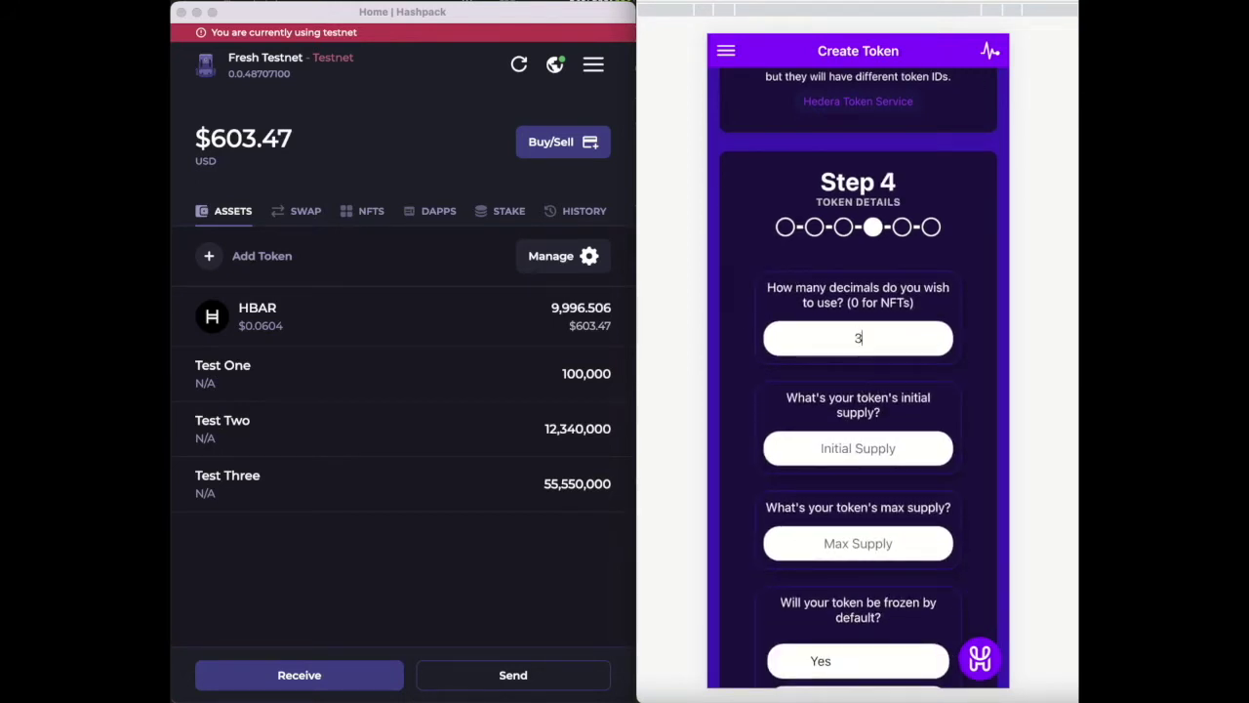
click(858, 448)
text(1000)
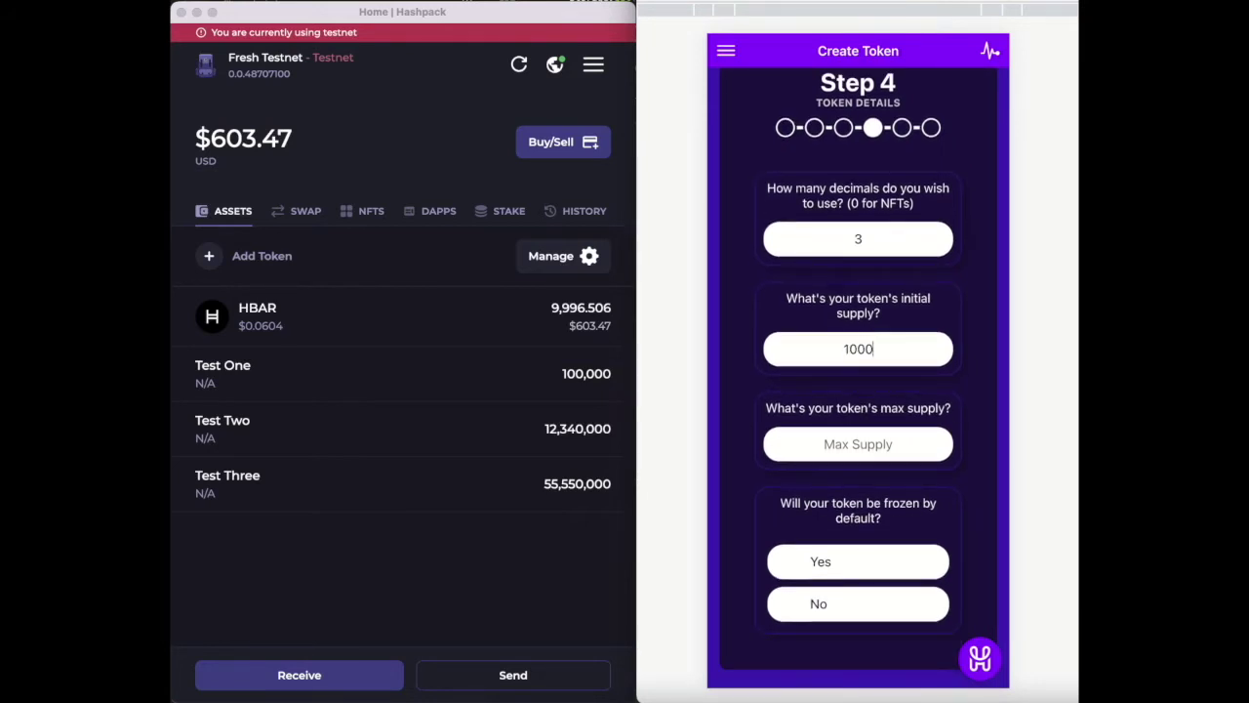
click(859, 435)
text(1000)
click(862, 602)
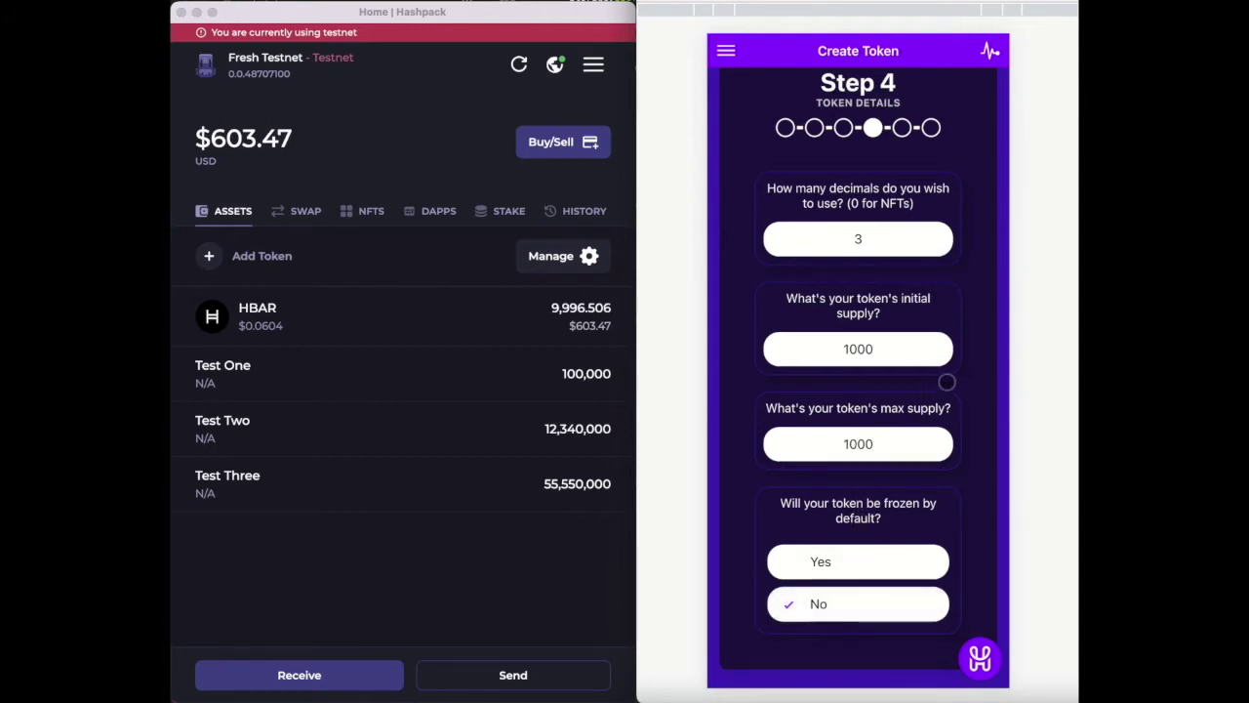
drag(950, 361, 748, 349)
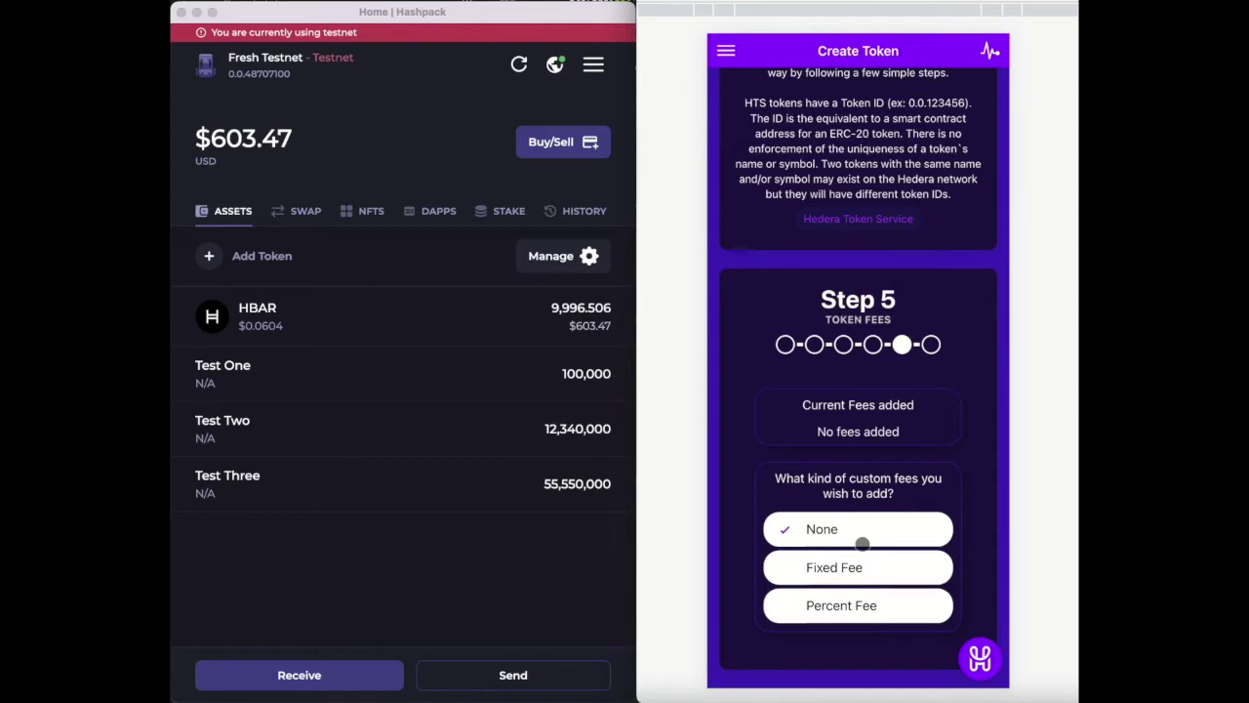
Step: Add a fixed fee of 1 HBAR with the account ID copied from the HashPack wallet as collector
click(871, 567)
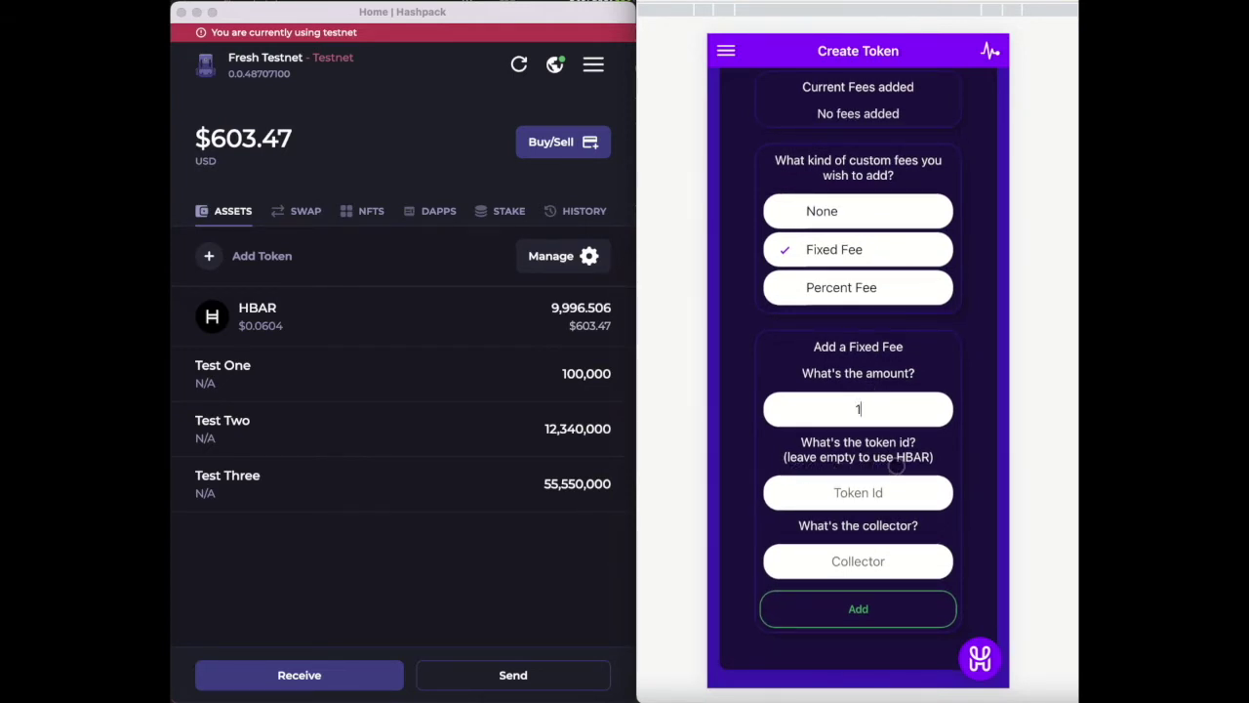
click(258, 86)
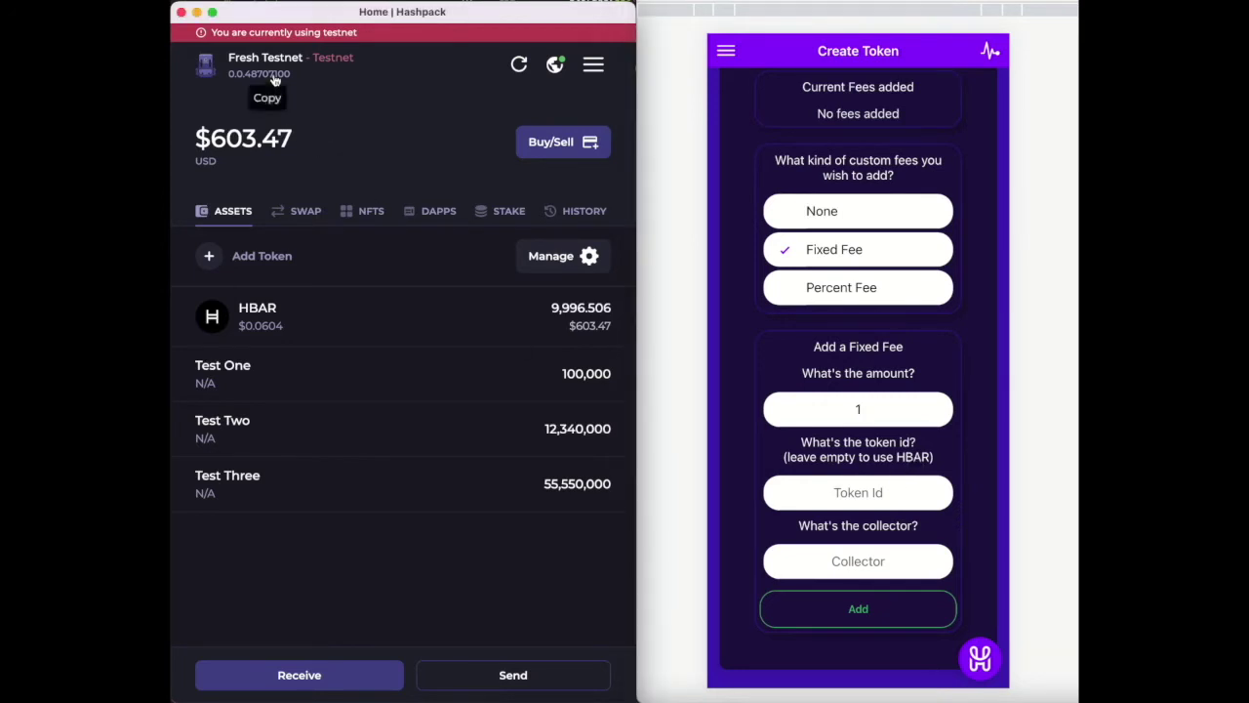
click(262, 75)
click(863, 557)
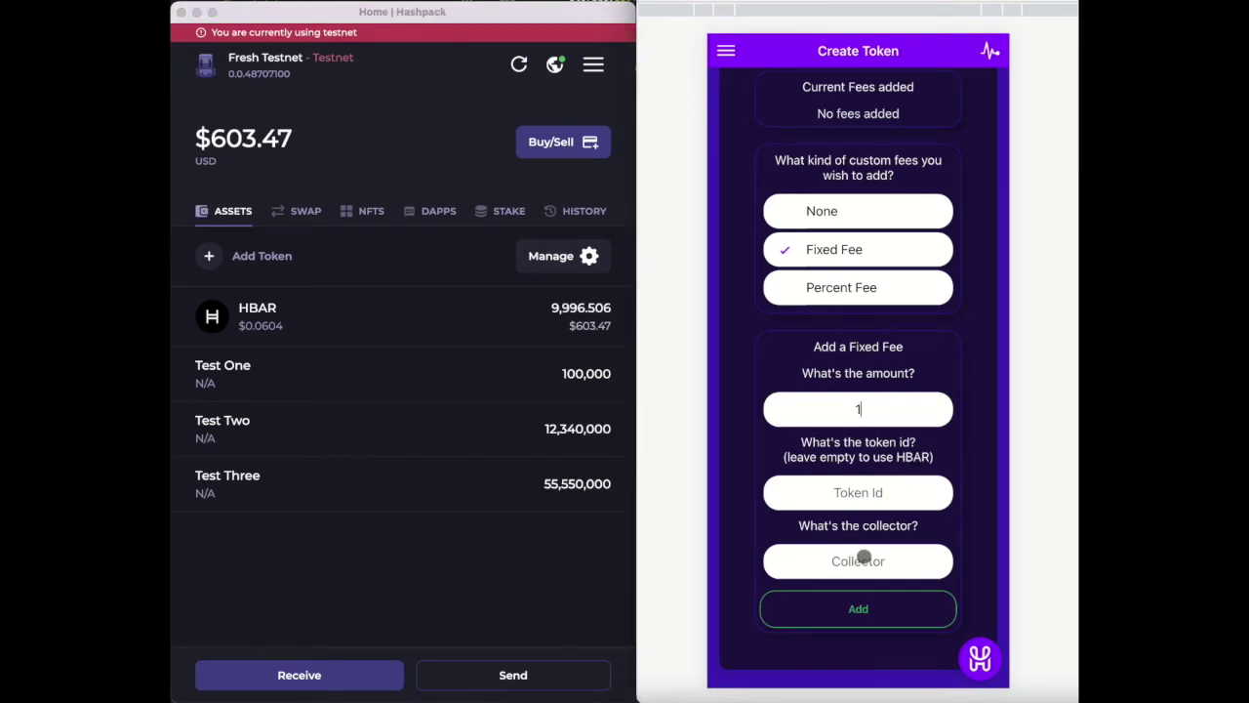
key(super+v)
click(863, 608)
Step: Examine the details of the newly added fixed fee, including its amount and collector
scroll(861, 389, up, 5)
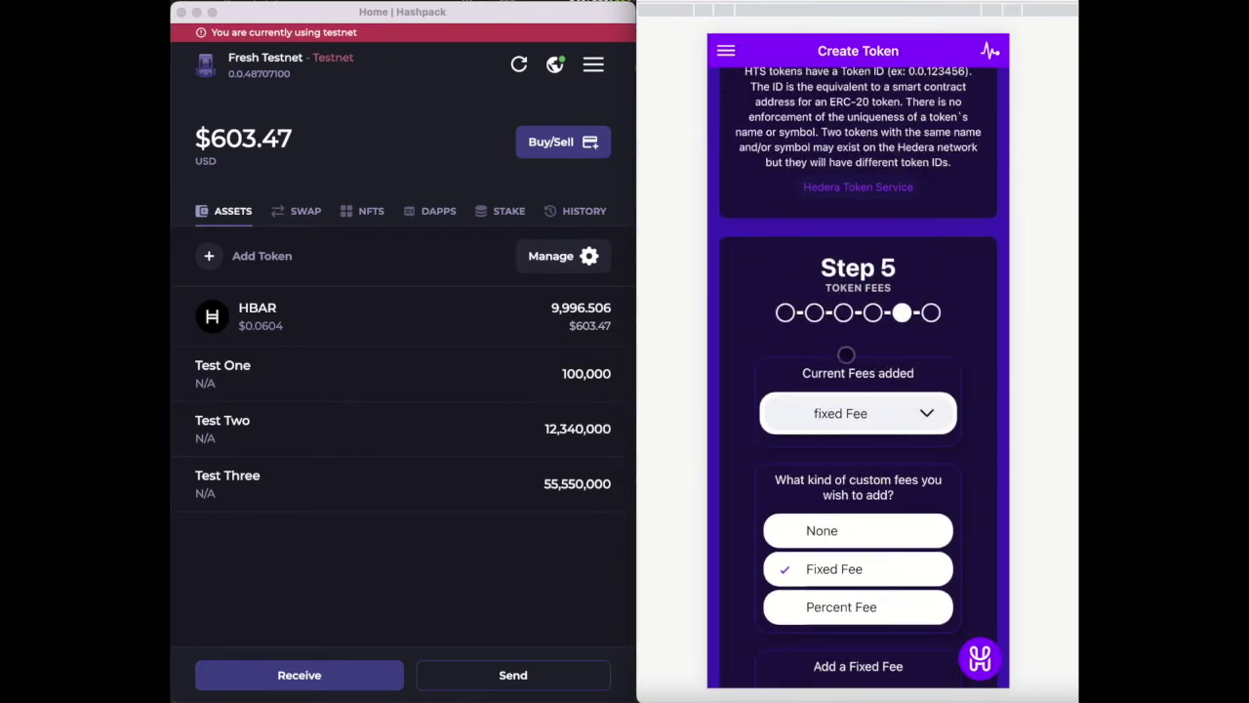
click(898, 419)
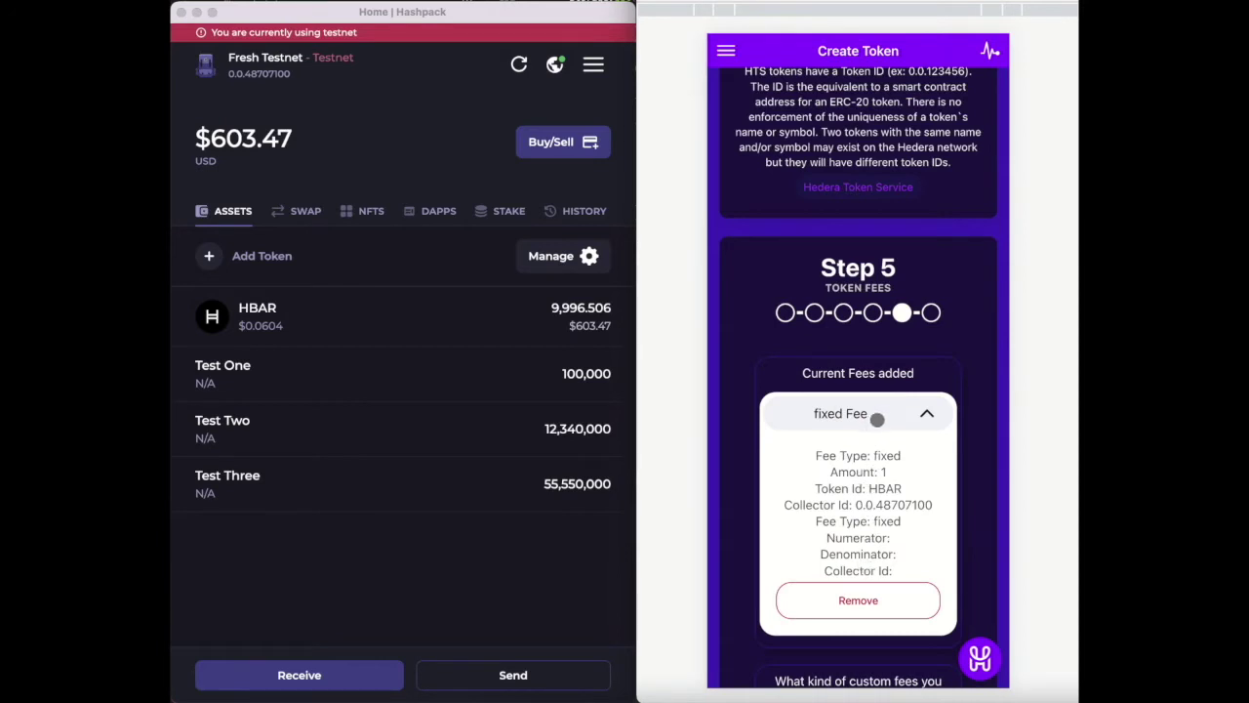
click(878, 415)
Step: Preview the Cool Token summary, create the token and approve the request in the HashPack wallet
click(933, 314)
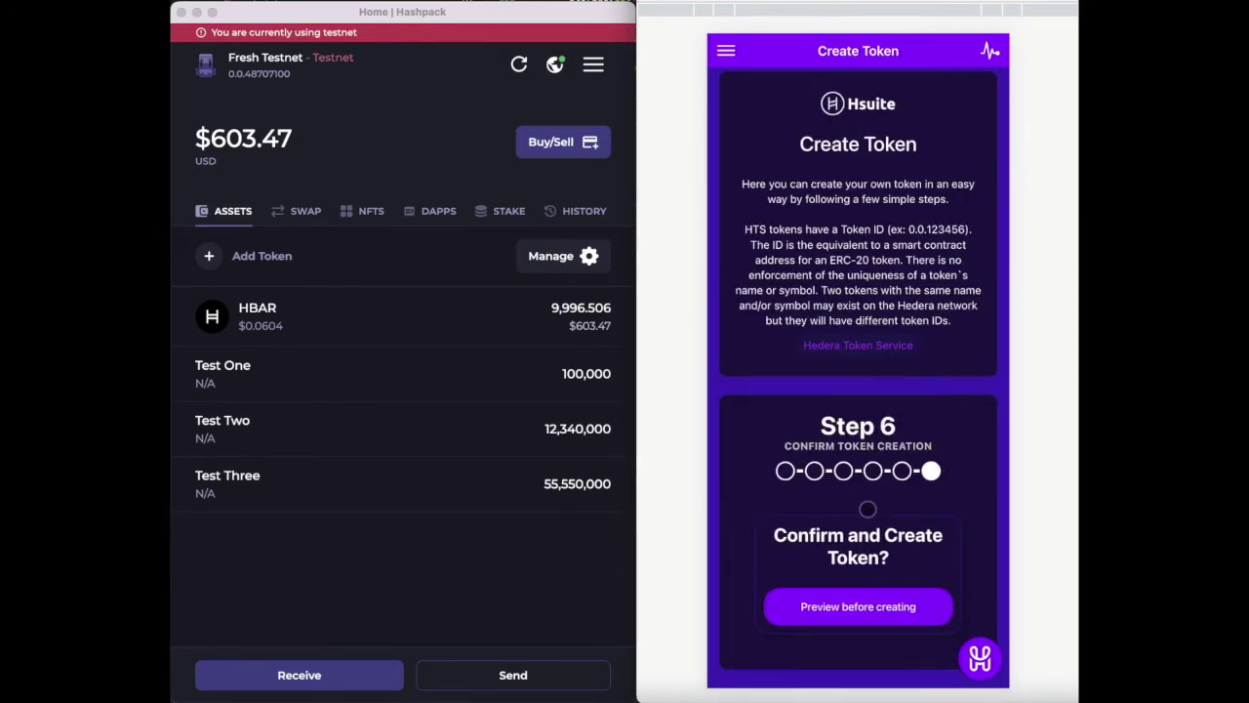
click(860, 610)
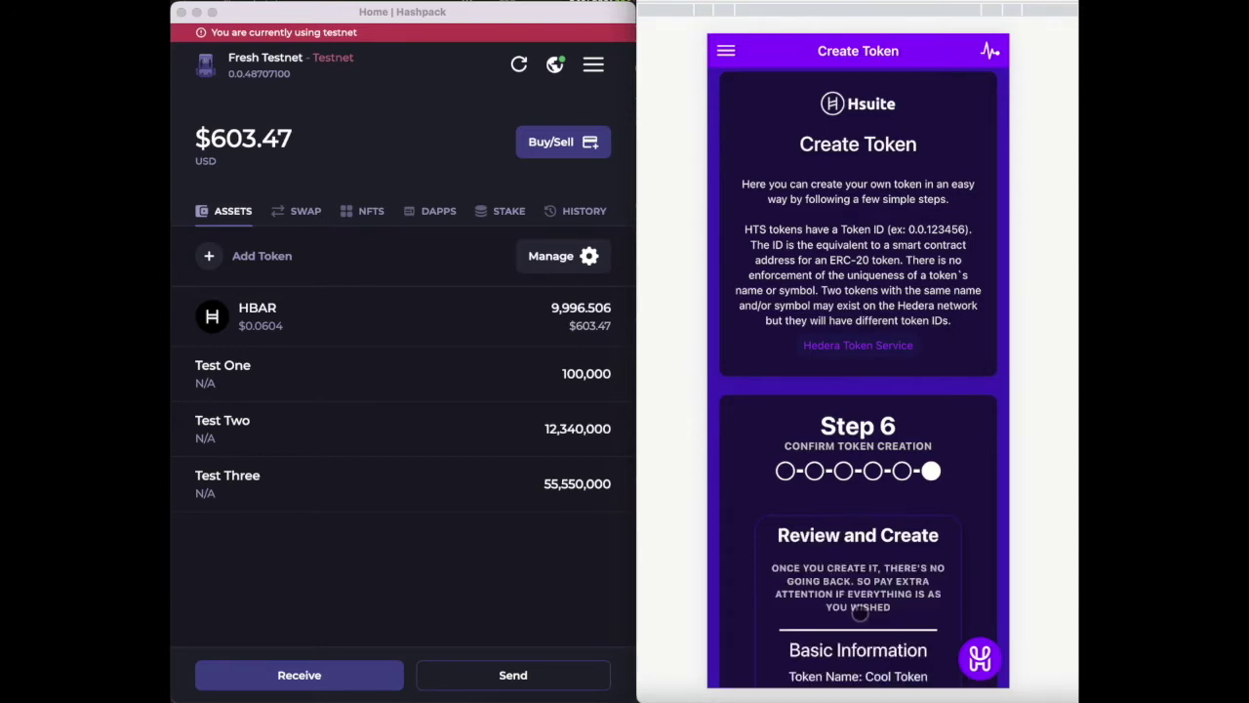
scroll(768, 450, down, 5)
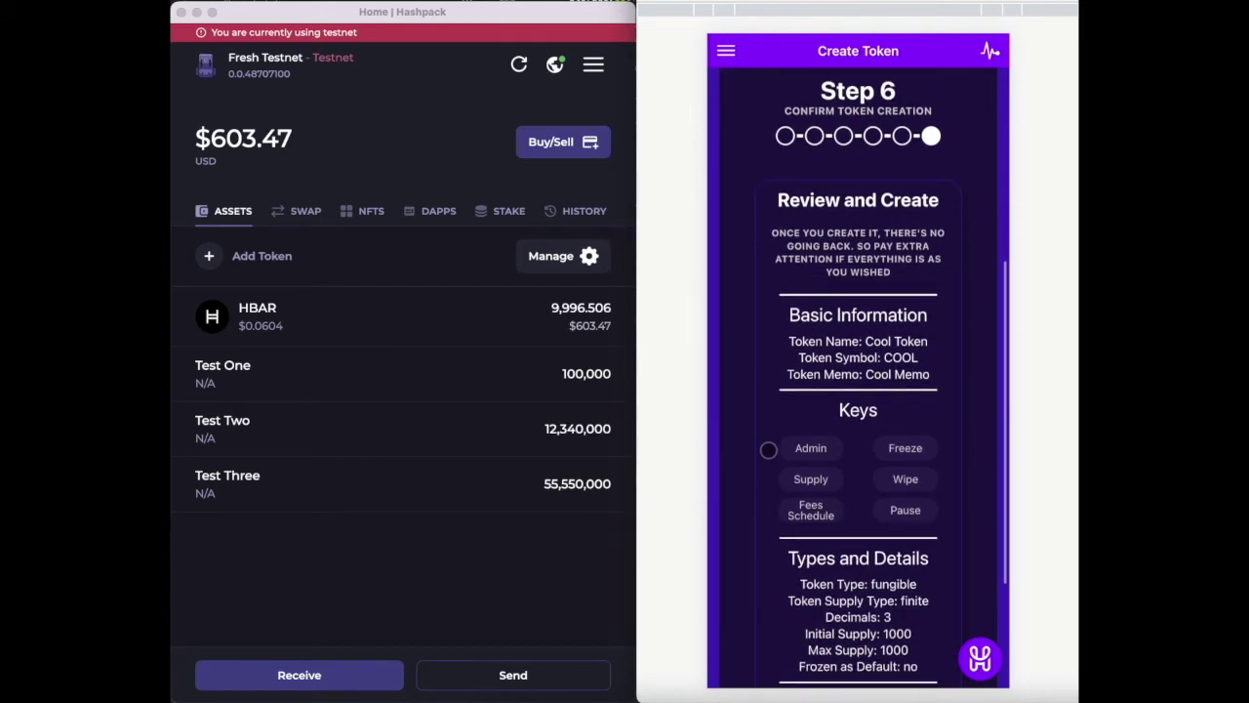
scroll(768, 450, down, 2)
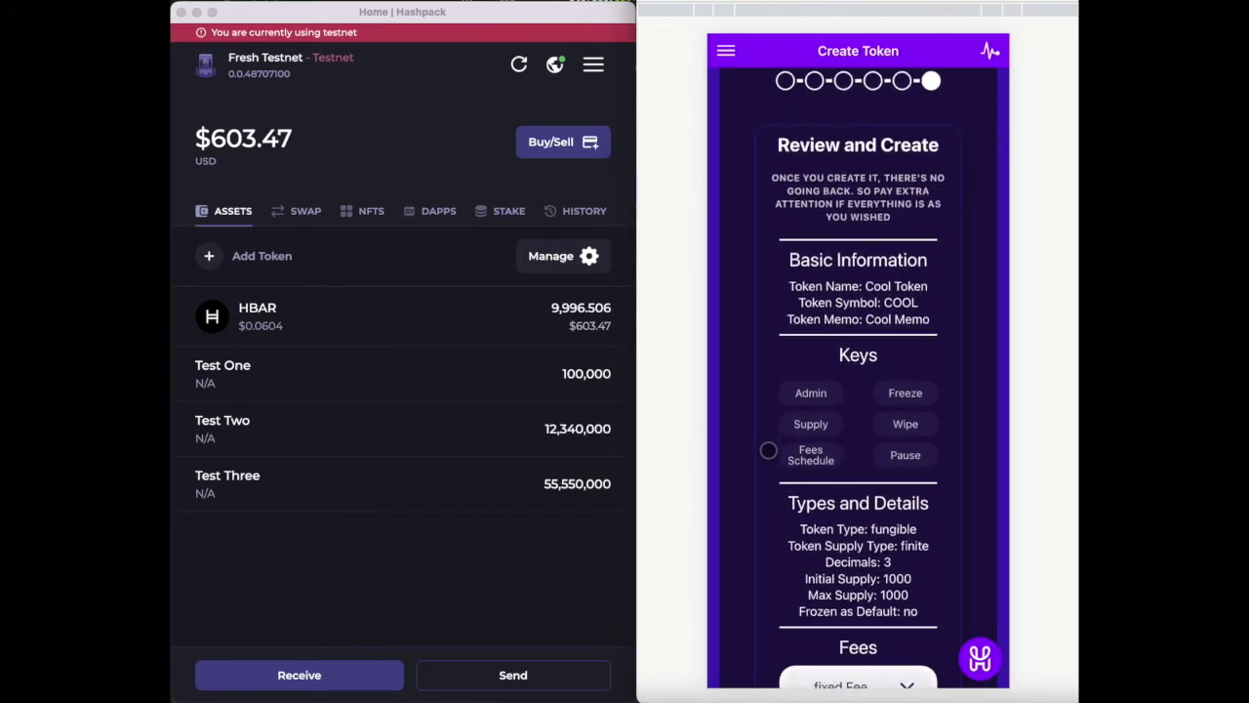
scroll(750, 449, down, 1)
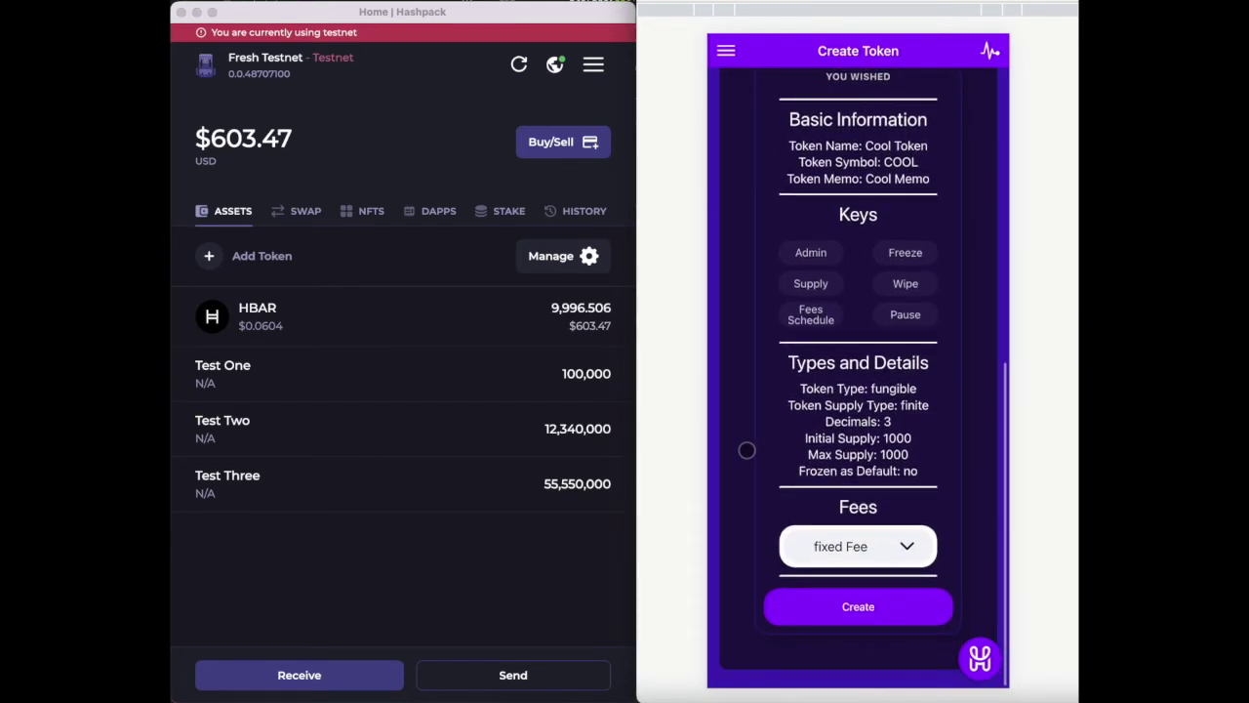
click(858, 606)
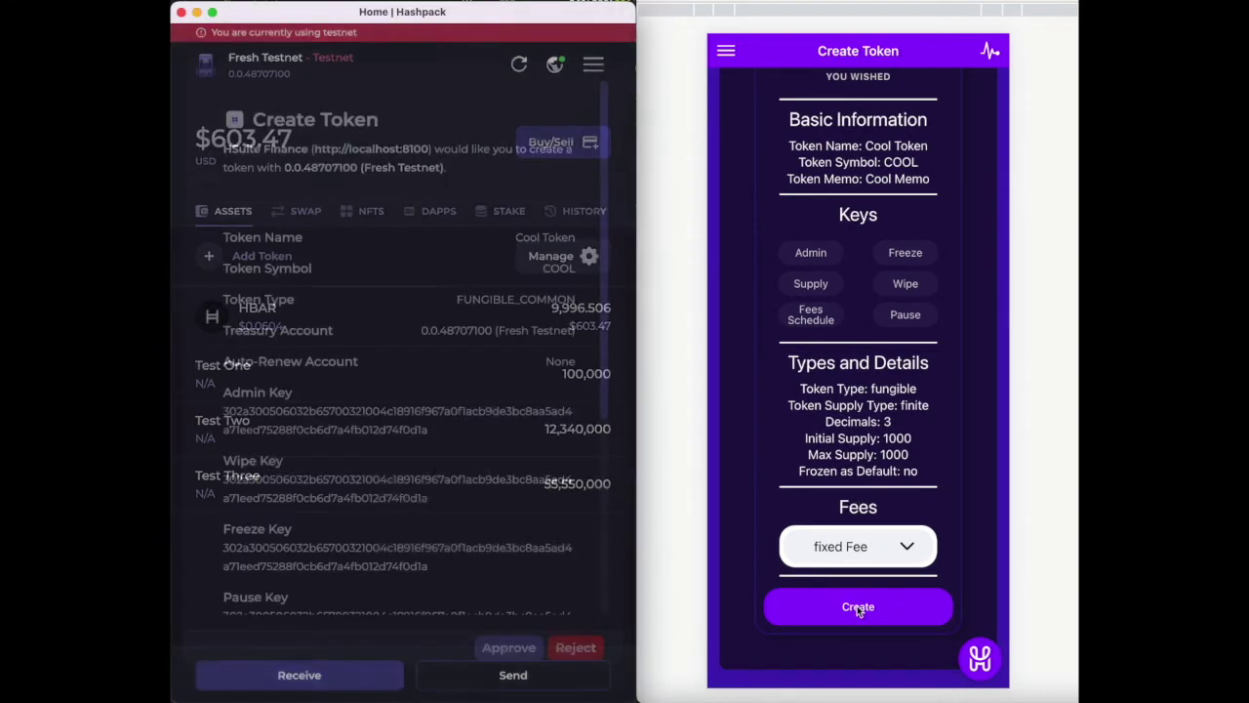
click(511, 647)
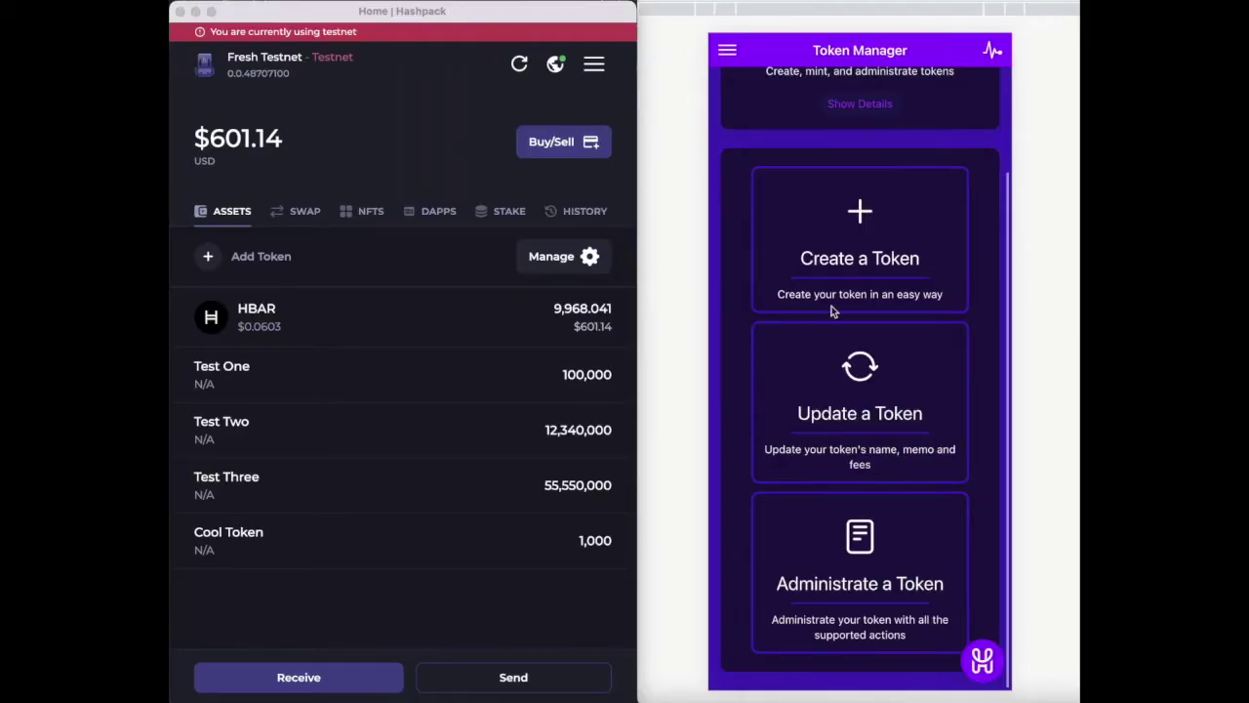
Step: Open Test Three for updating and examine its basic information and current fixed fee
scroll(832, 310, up, 3)
scroll(831, 311, down, 3)
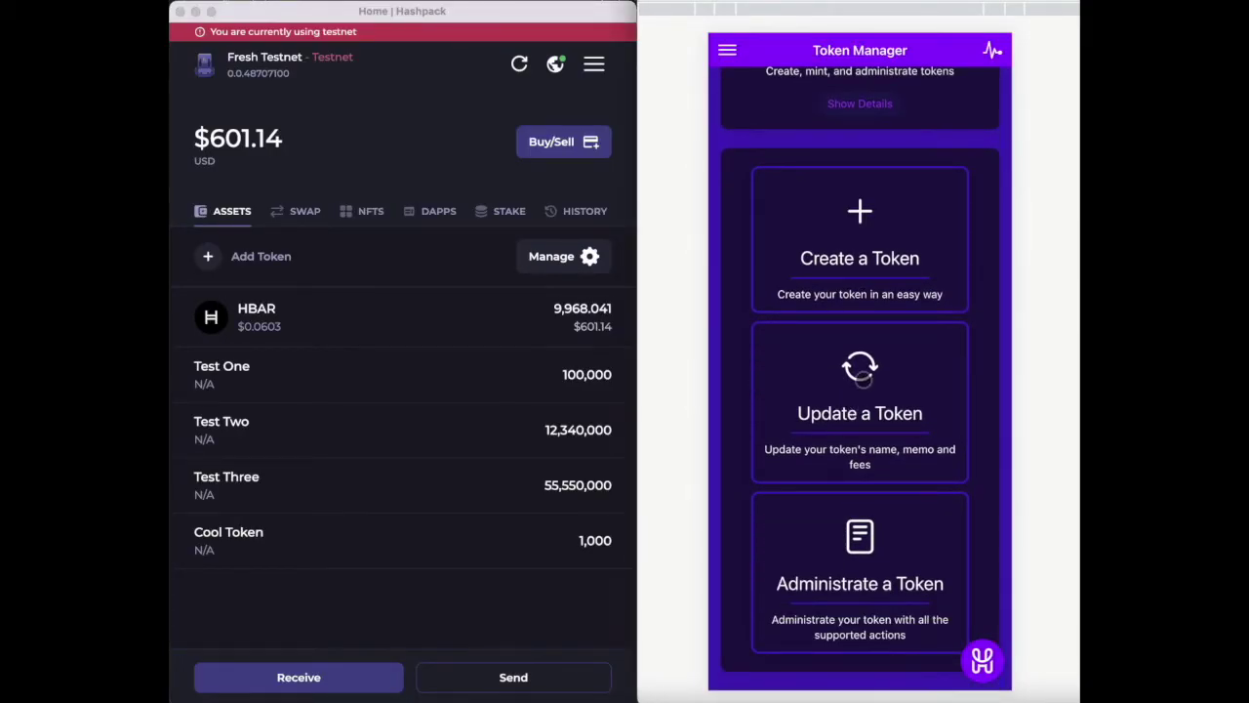
click(861, 377)
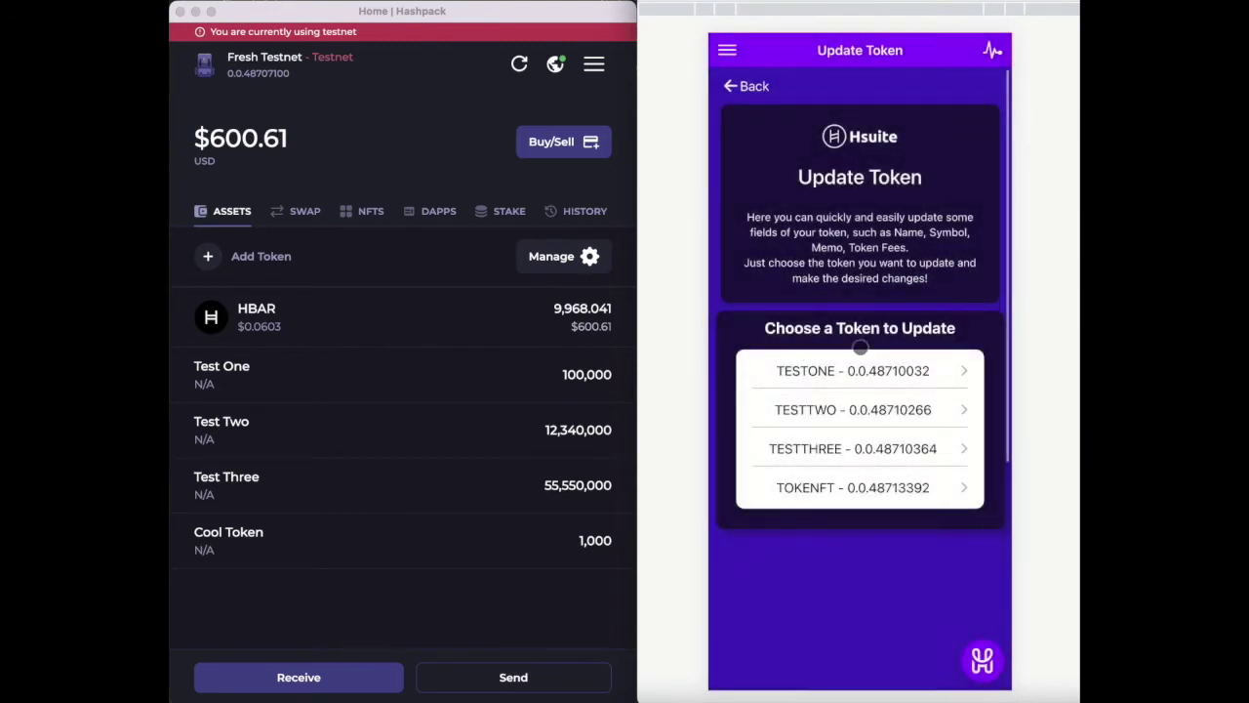
click(850, 448)
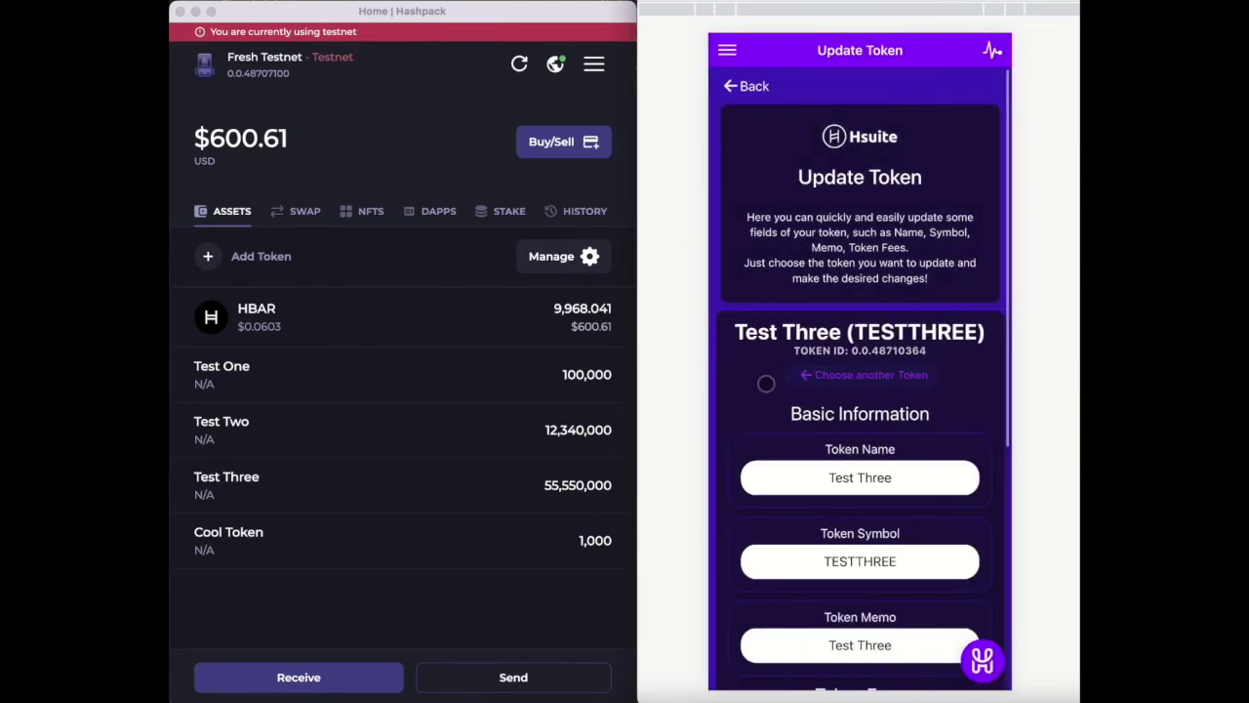
scroll(740, 366, down, 5)
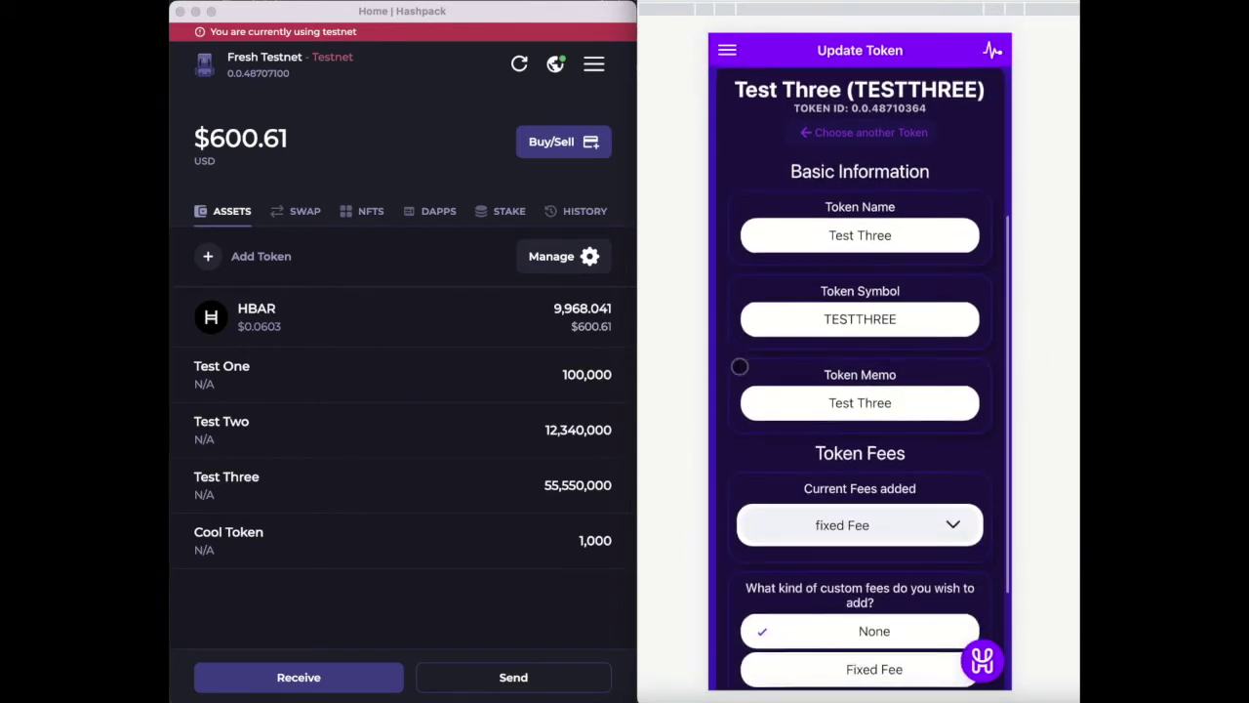
scroll(913, 230, down, 2)
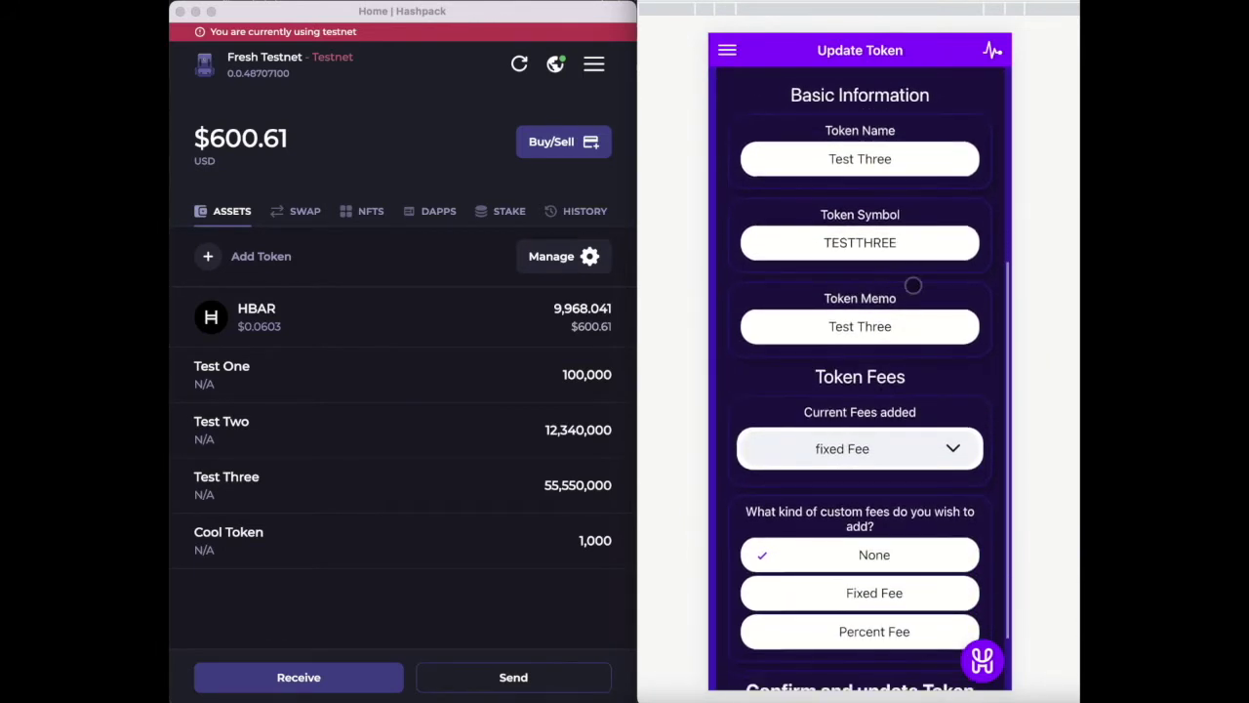
scroll(914, 331, down, 2)
click(913, 361)
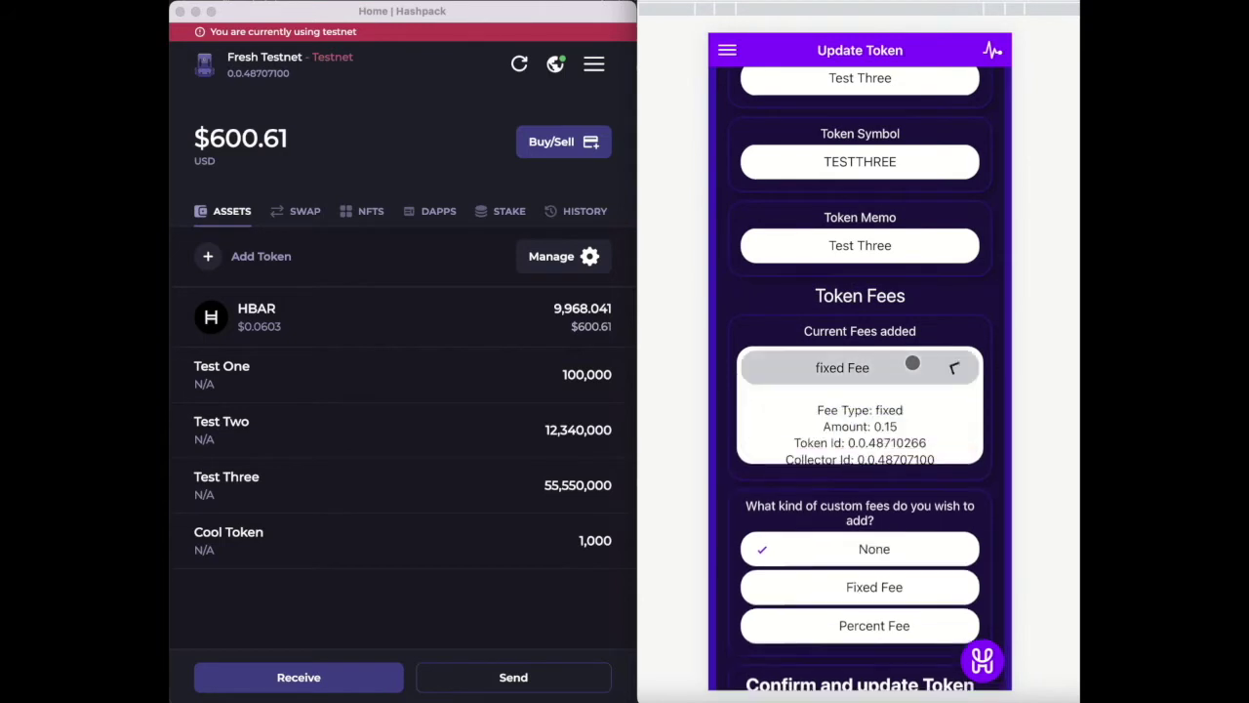
click(910, 359)
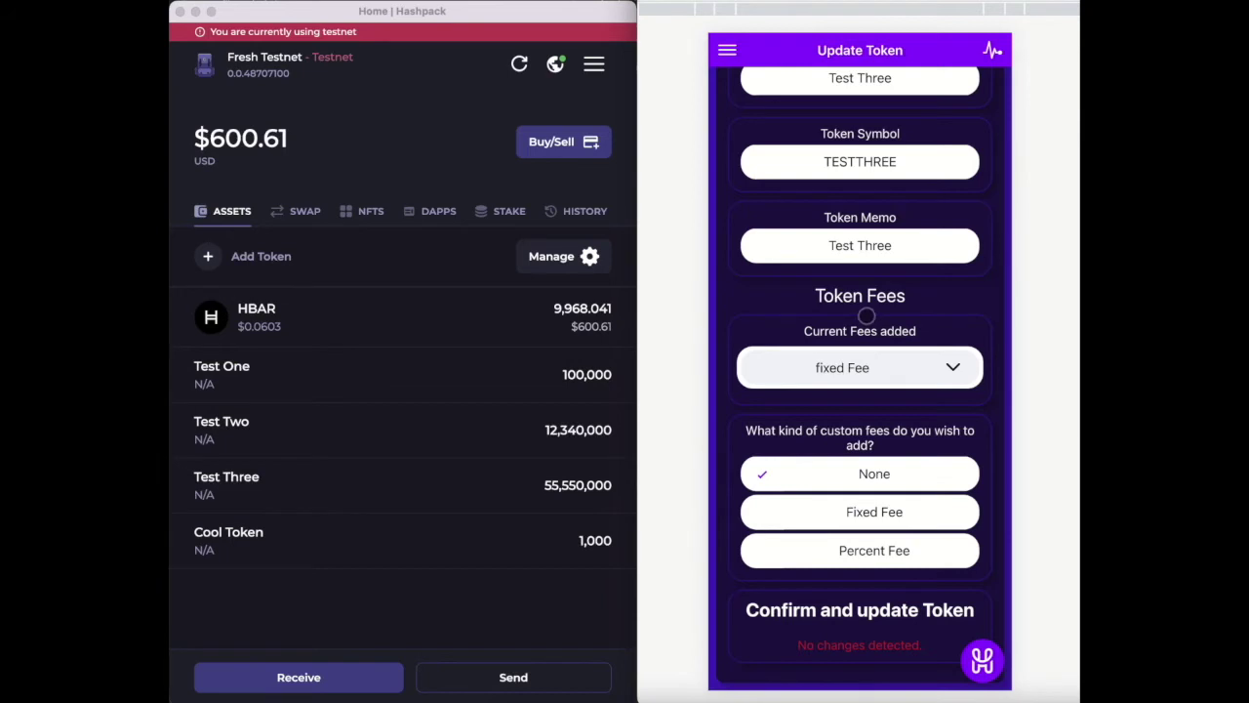
scroll(867, 316, up, 6)
scroll(866, 315, up, 2)
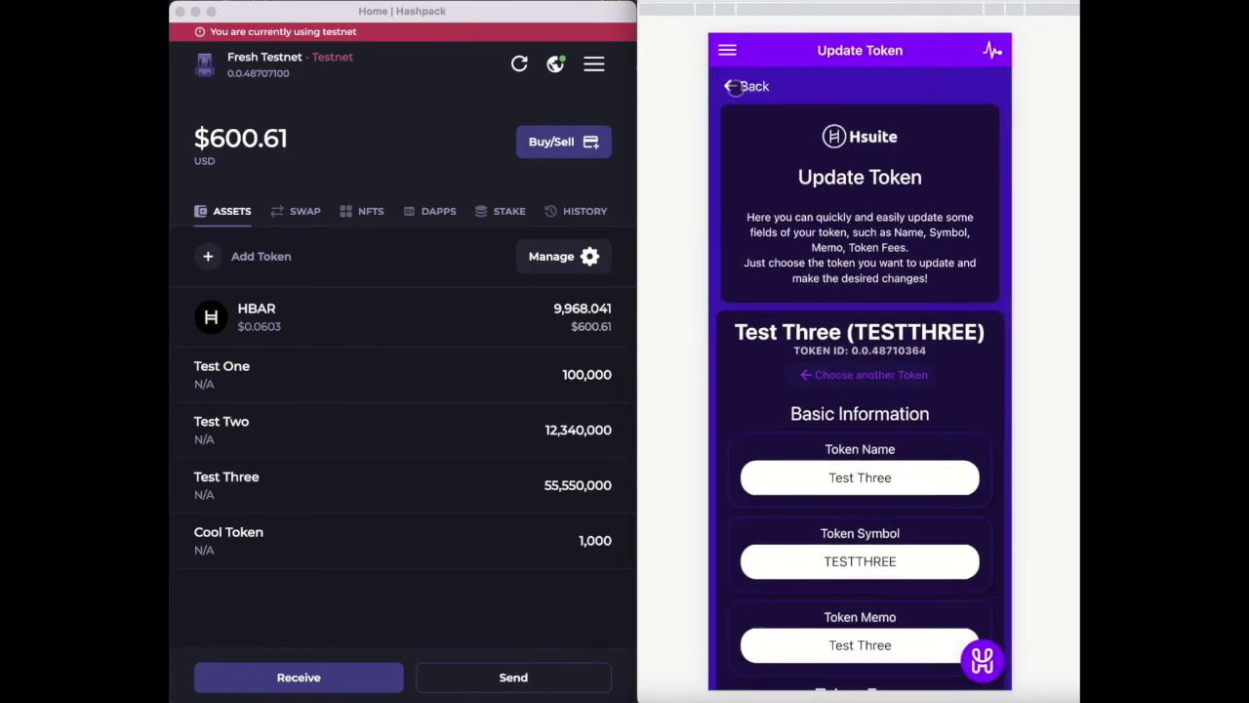
Step: Leave the token update page and choose TESTONE as the token to administrate
click(733, 86)
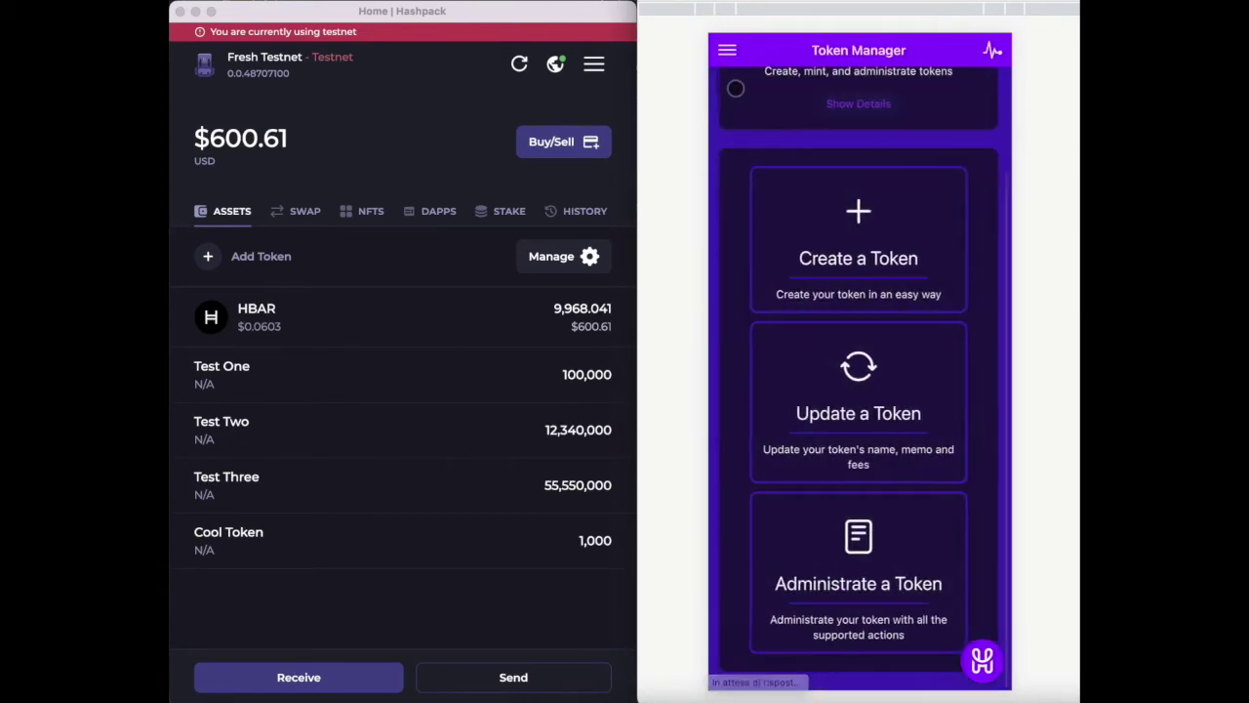
click(857, 538)
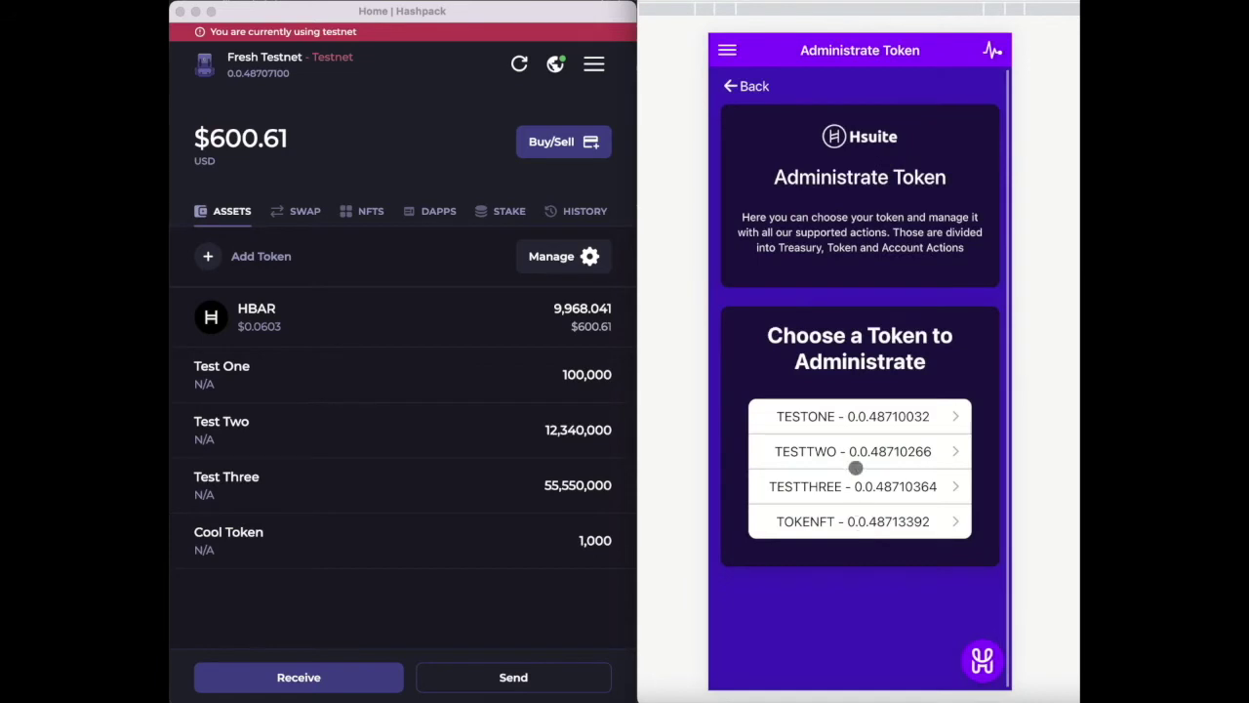
click(855, 415)
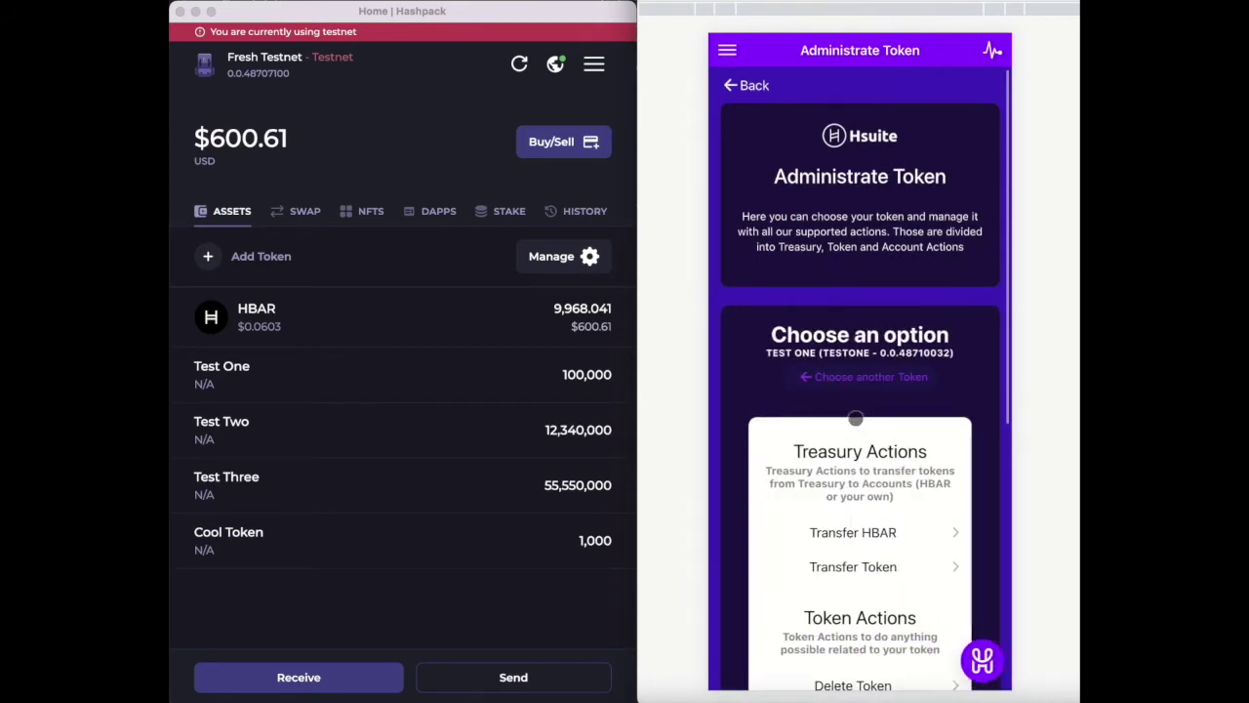
Step: Burn 100 of the Test One token and approve the burn request in the HashPack wallet
scroll(869, 187, down, 3)
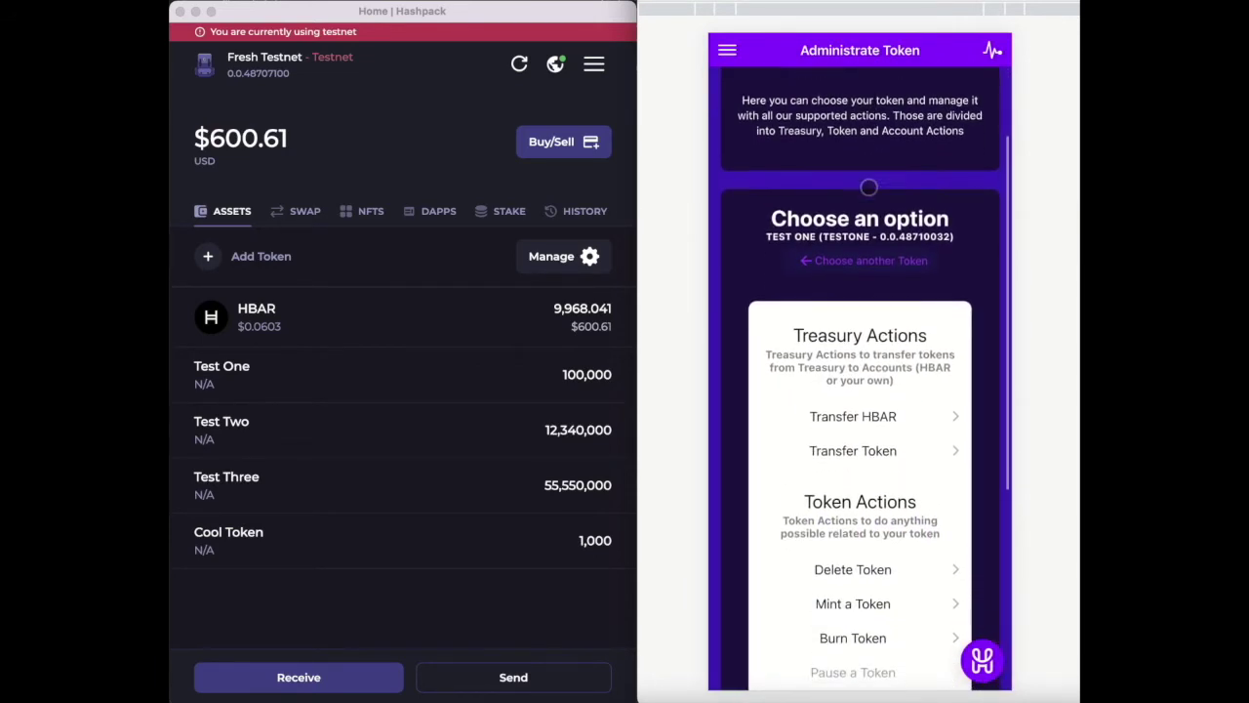
scroll(869, 187, down, 3)
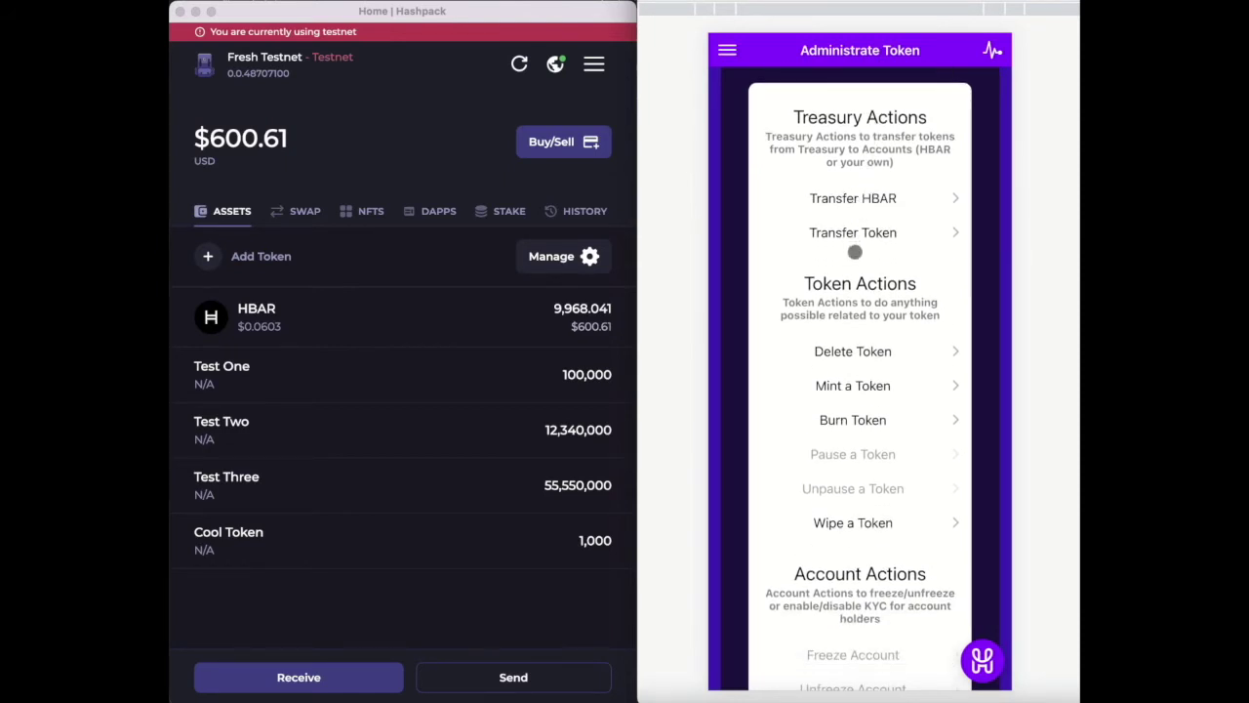
scroll(855, 264, down, 1)
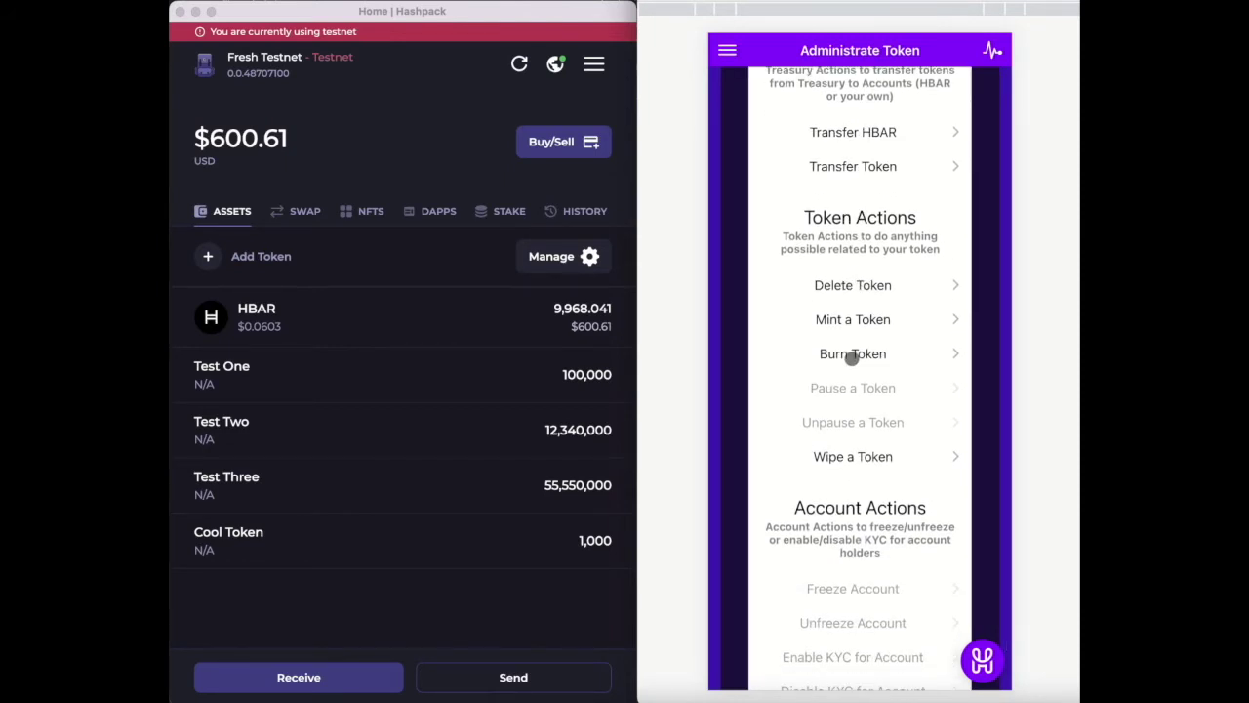
scroll(853, 359, down, 1)
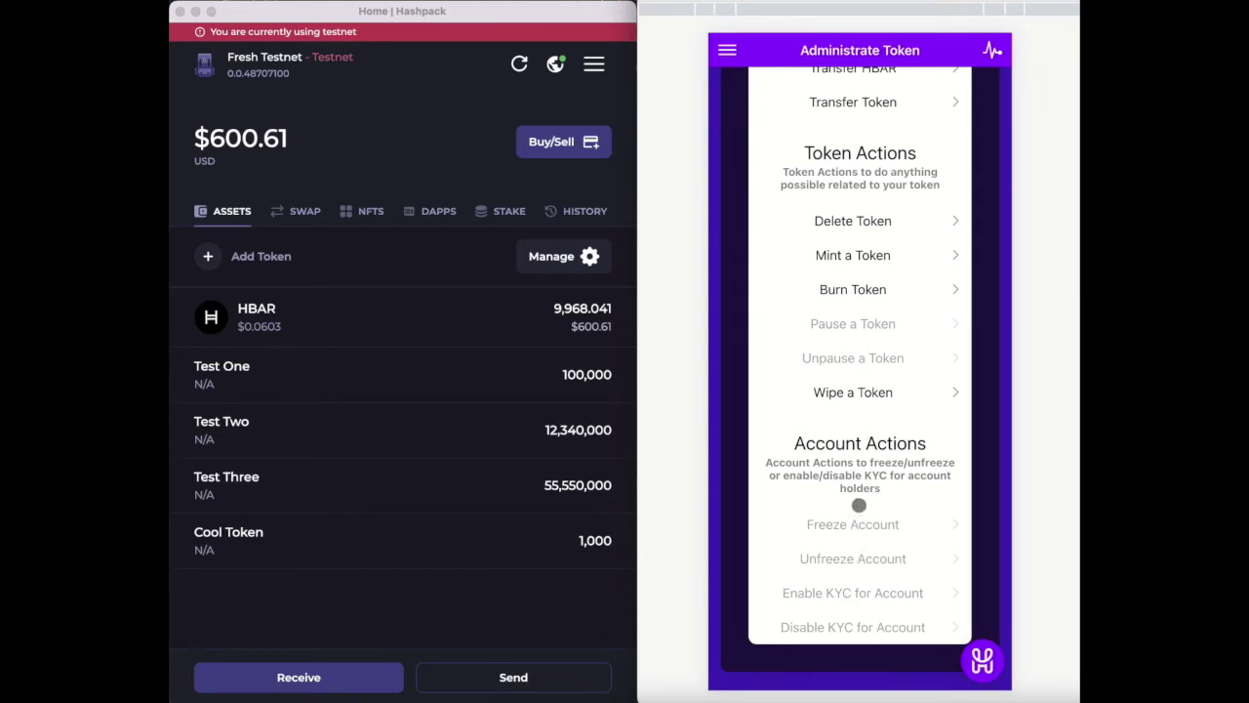
scroll(859, 505, up, 4)
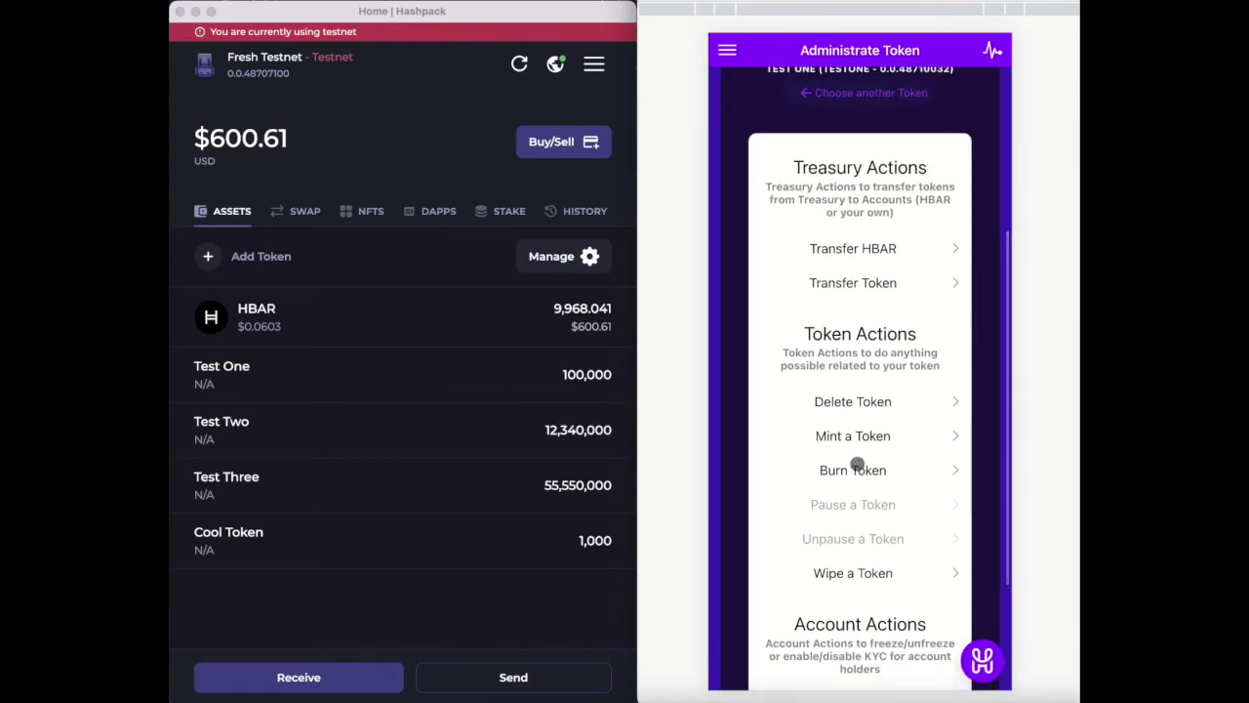
scroll(862, 505, up, 2)
click(855, 532)
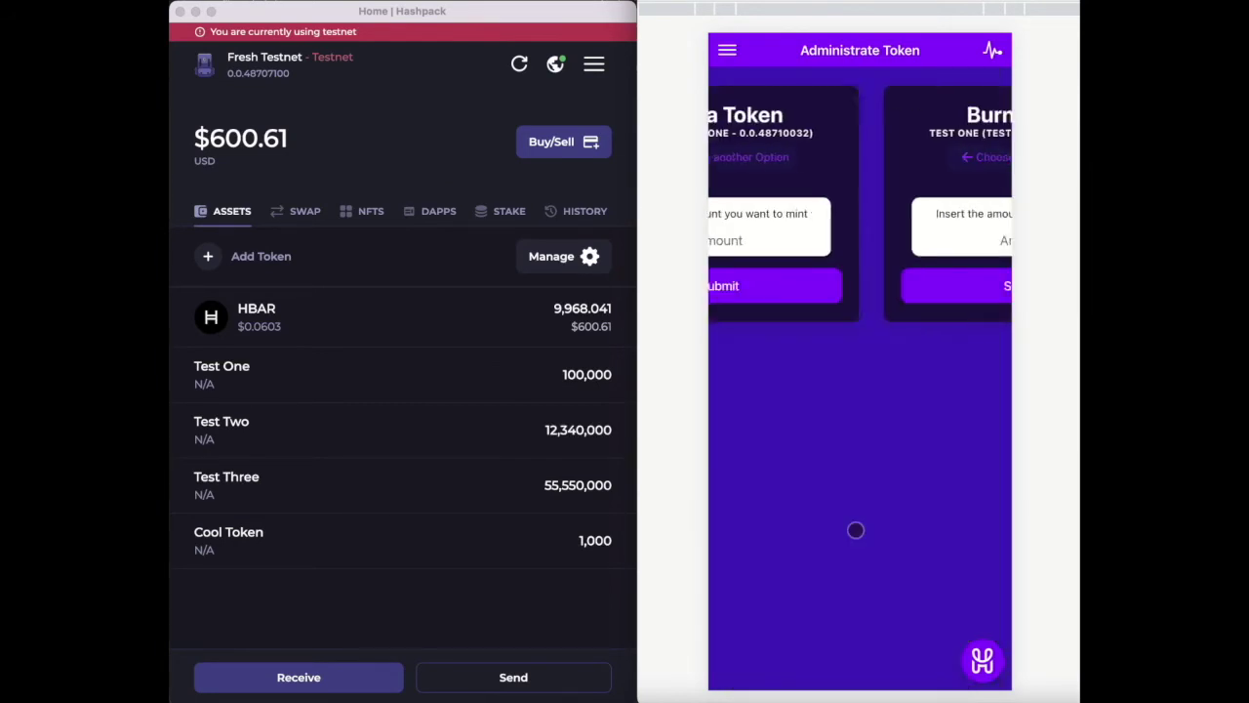
click(860, 243)
text(100)
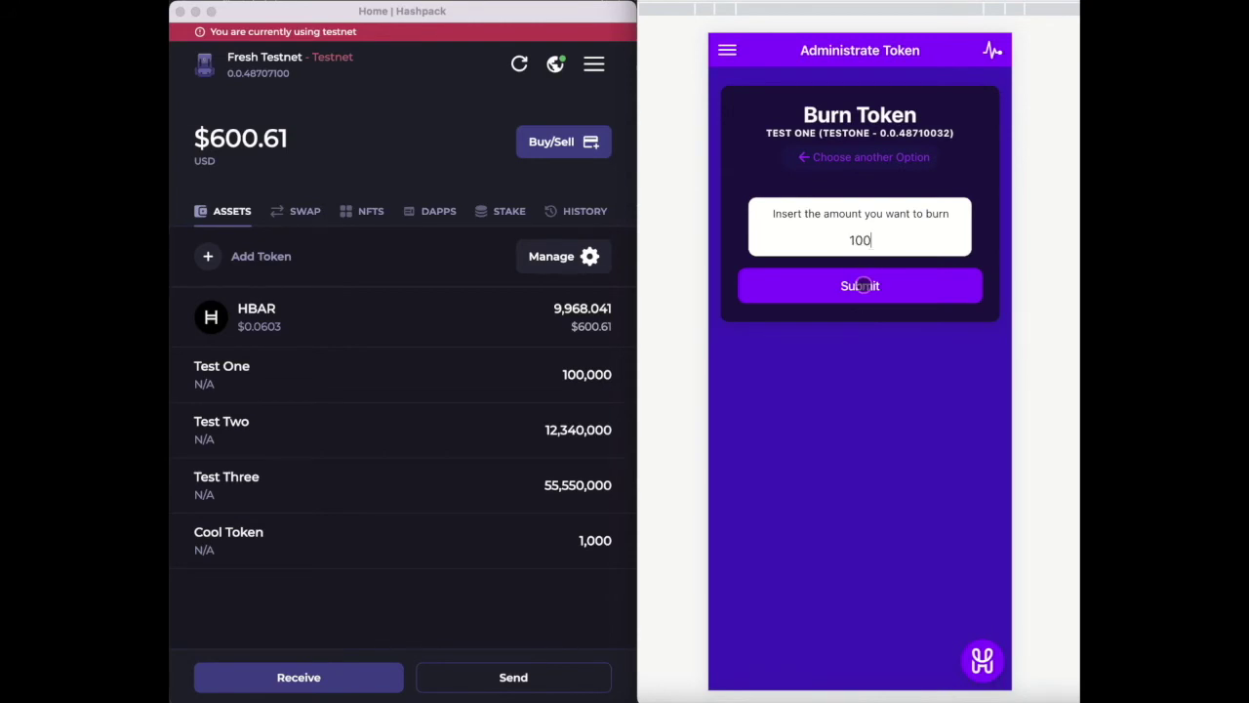
click(865, 285)
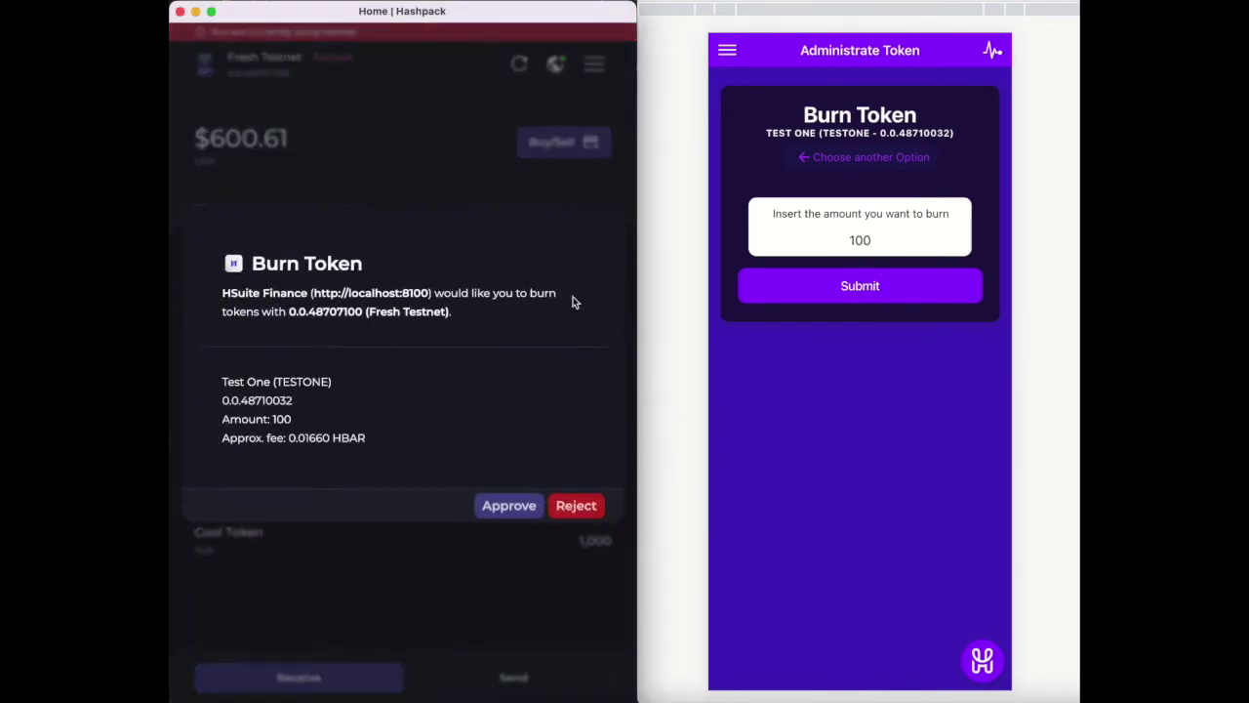
click(502, 513)
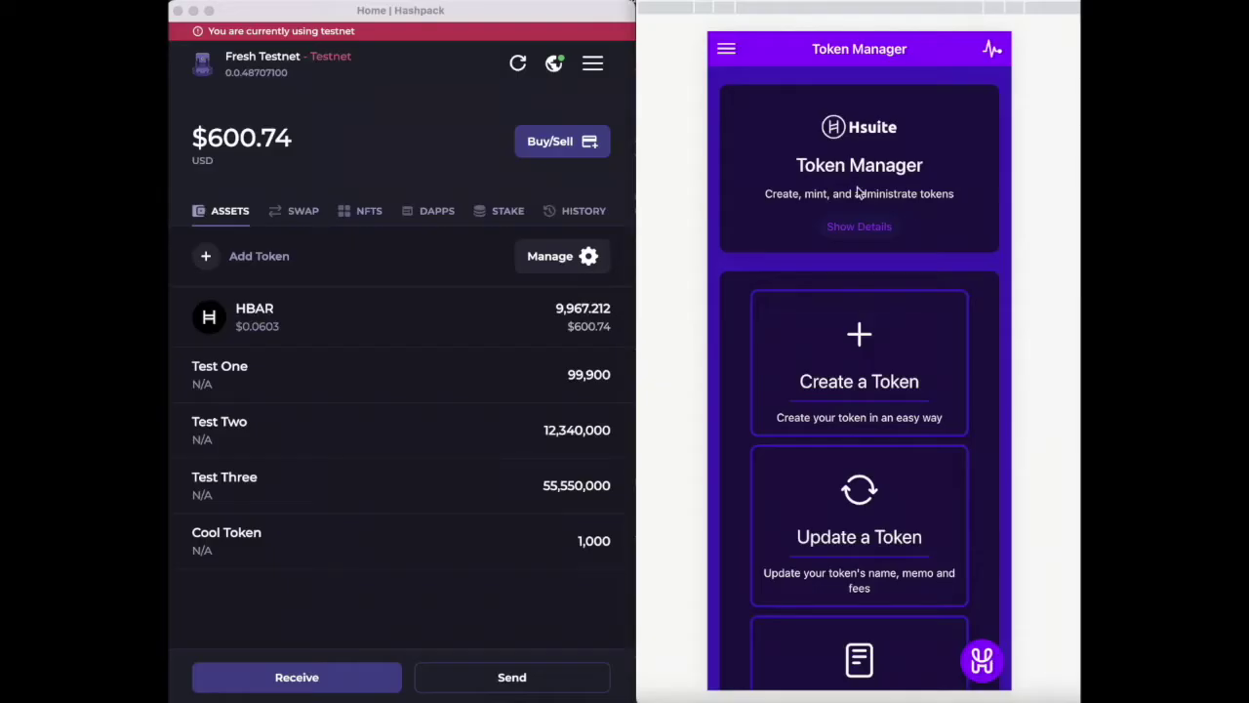
Step: Choose TOKENFT as the token to administrate and open its Mint a Token option
scroll(857, 380, down, 3)
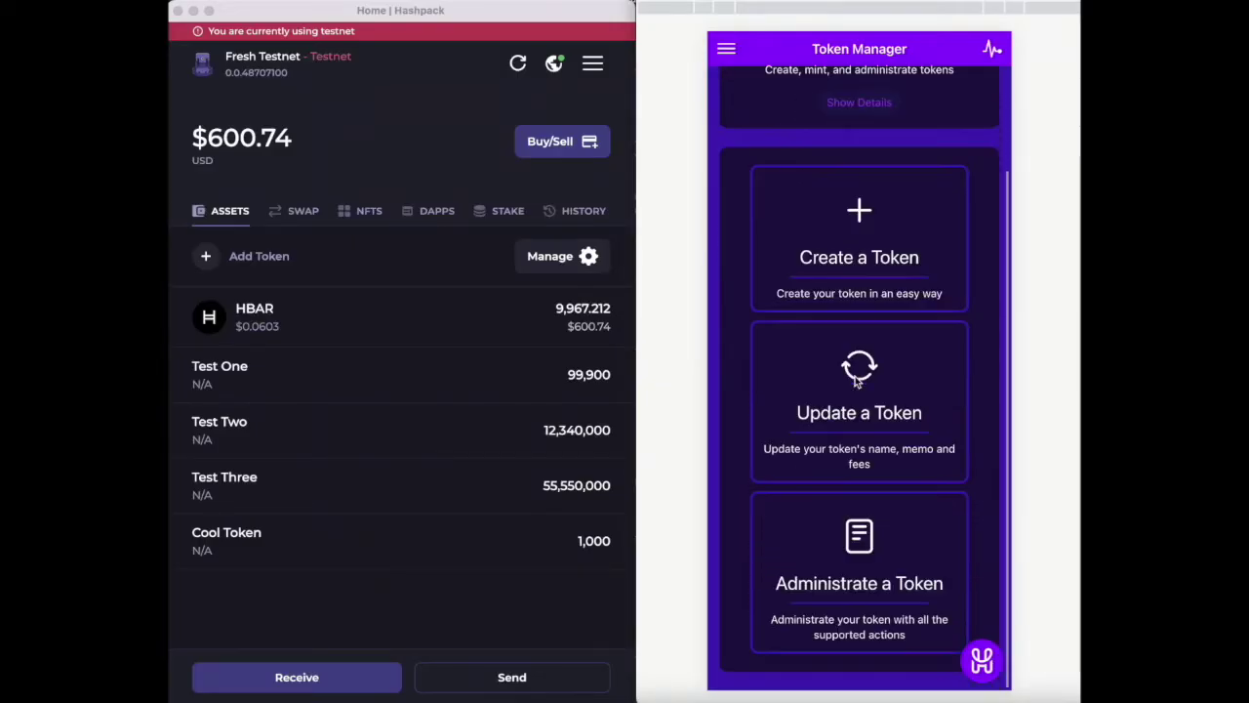
click(882, 545)
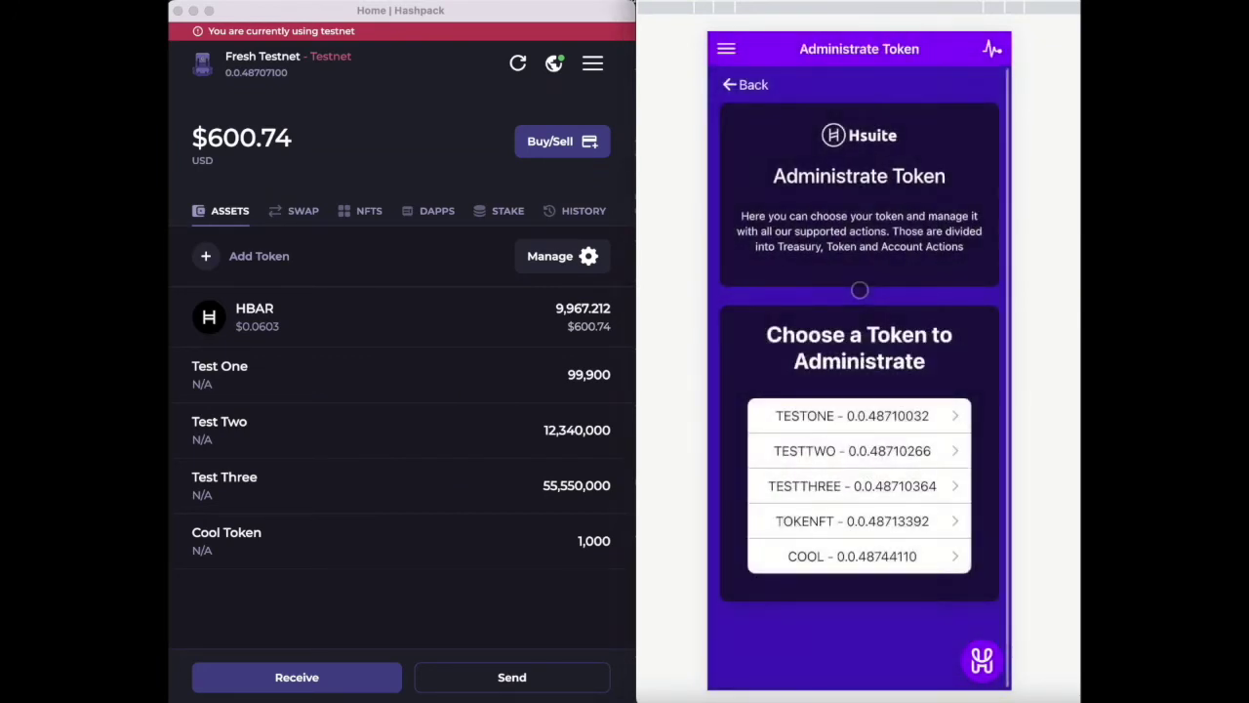
drag(842, 515, 830, 521)
scroll(845, 195, down, 2)
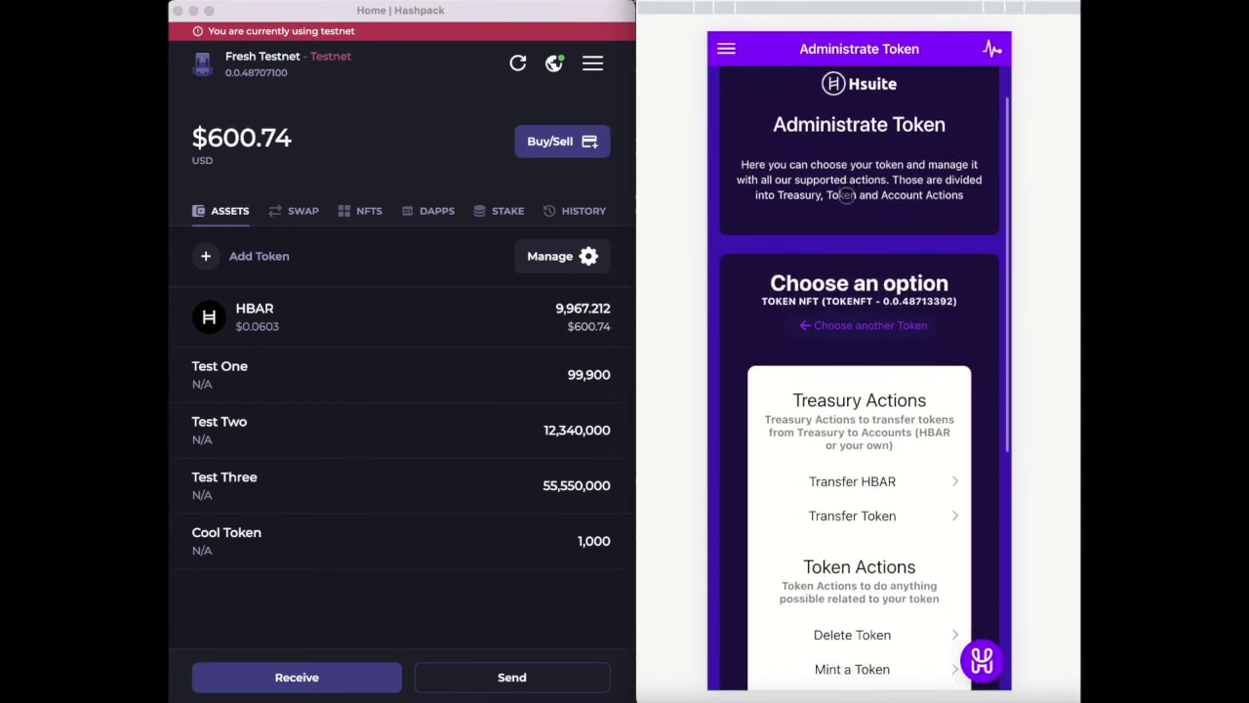
scroll(845, 196, down, 4)
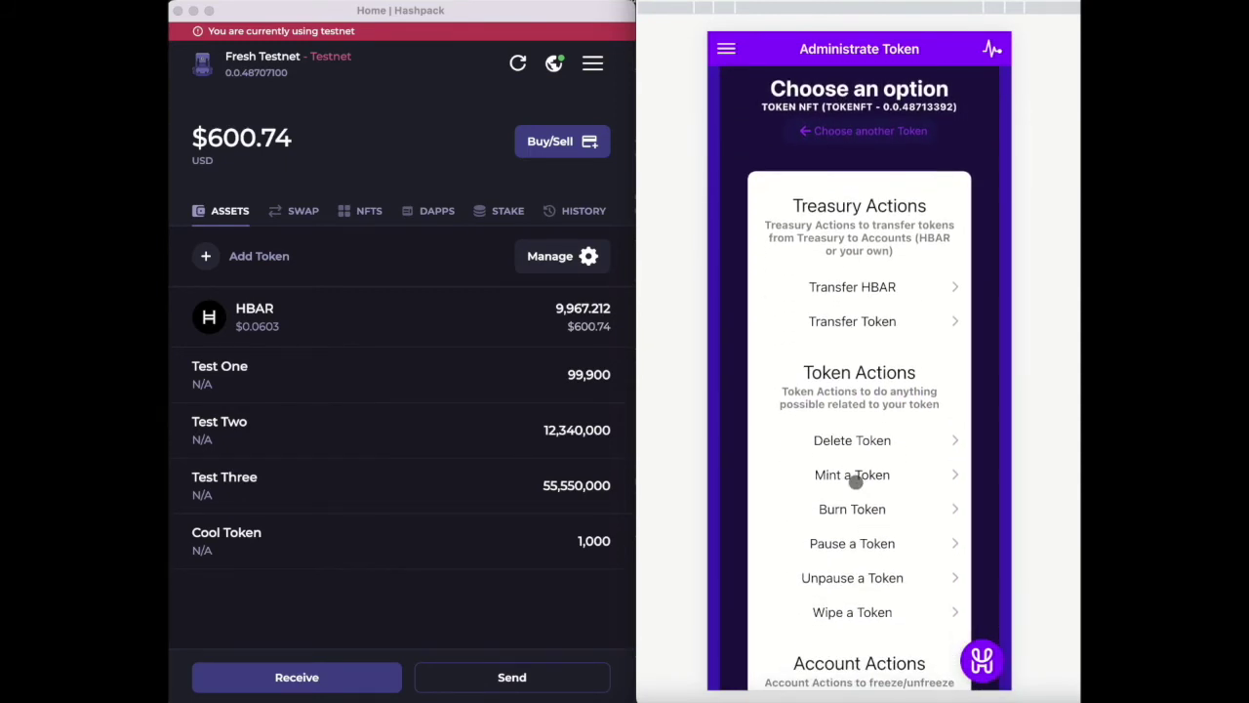
click(855, 479)
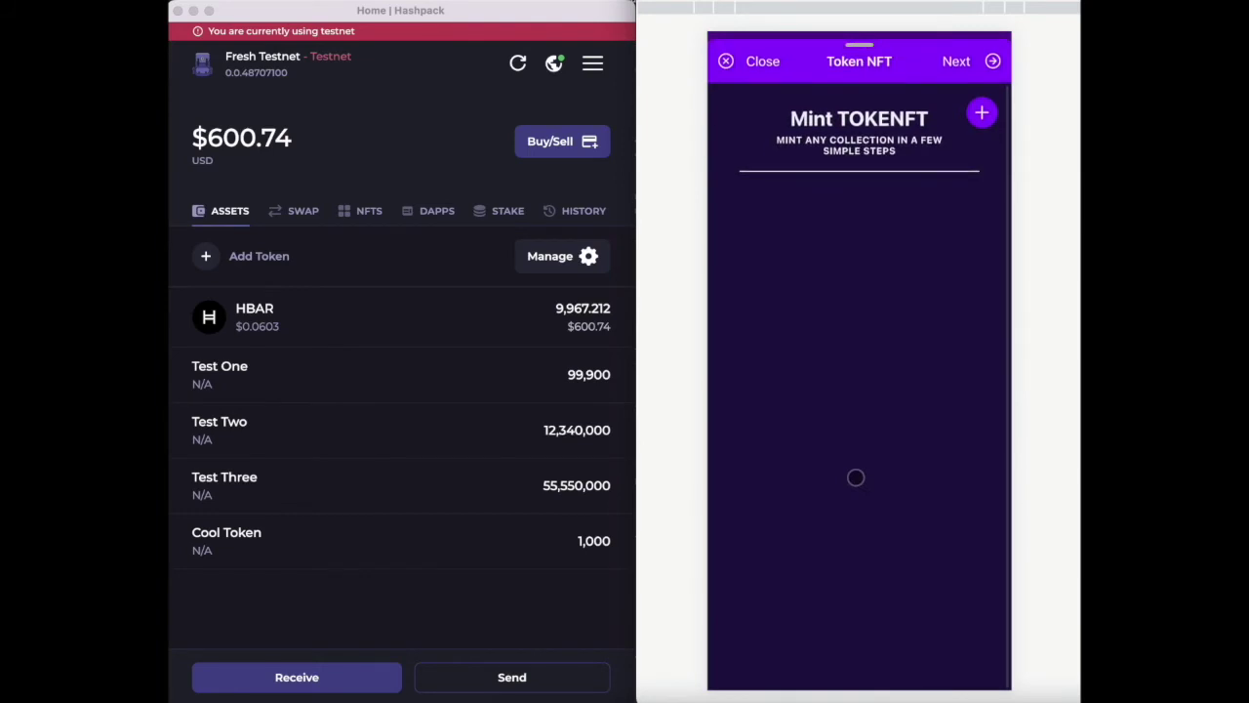
Step: Add NFT #15 with the name "test name", description "test description", creator "hsuite" and the H logo image
click(981, 114)
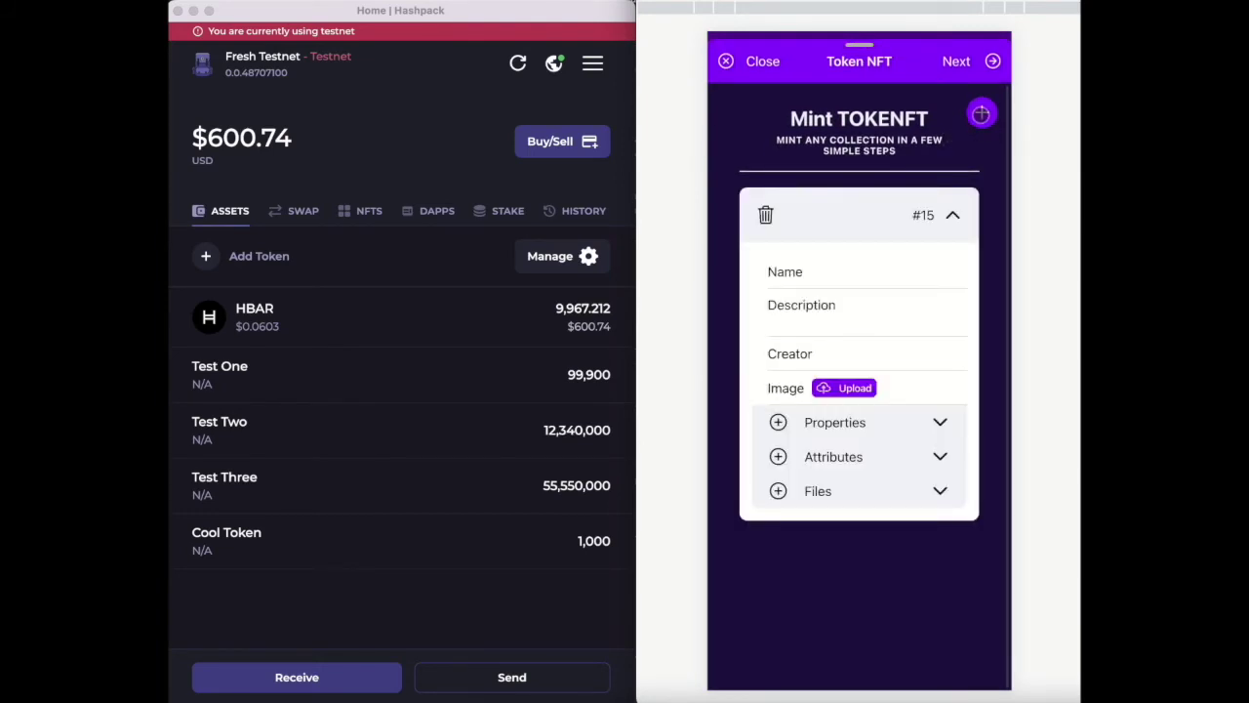
click(868, 261)
text(test)
text(test description)
key(Tab)
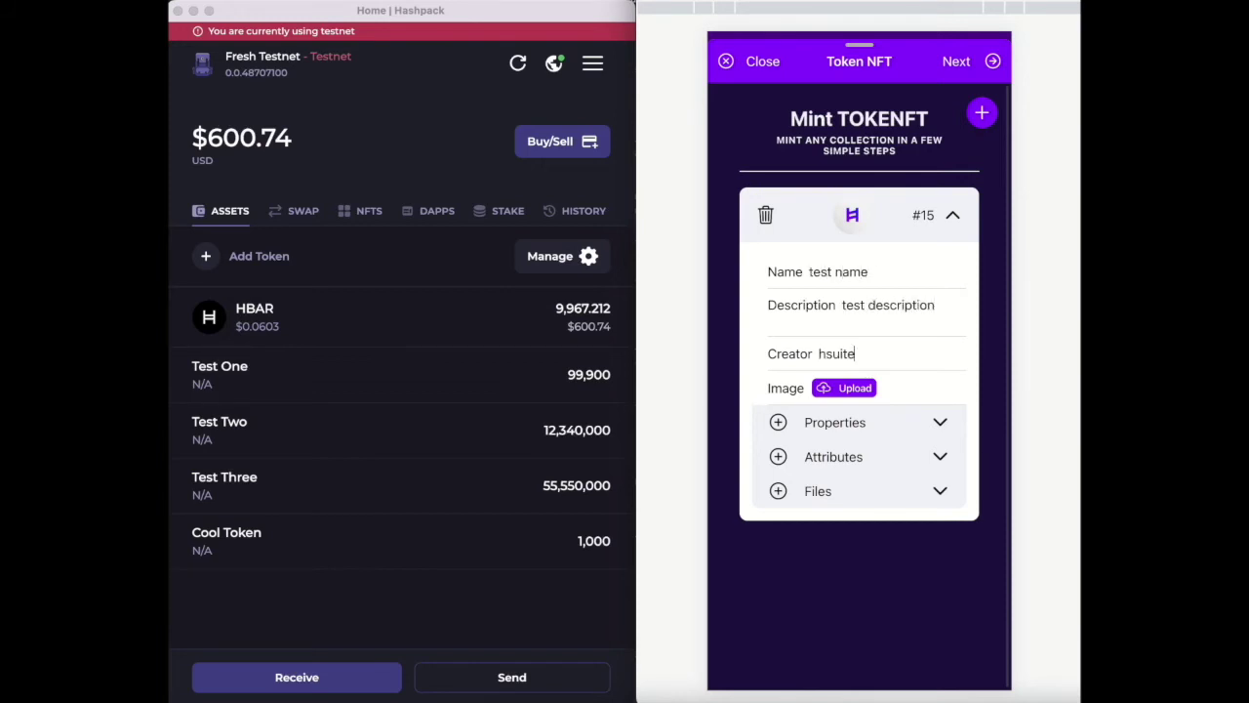
click(855, 387)
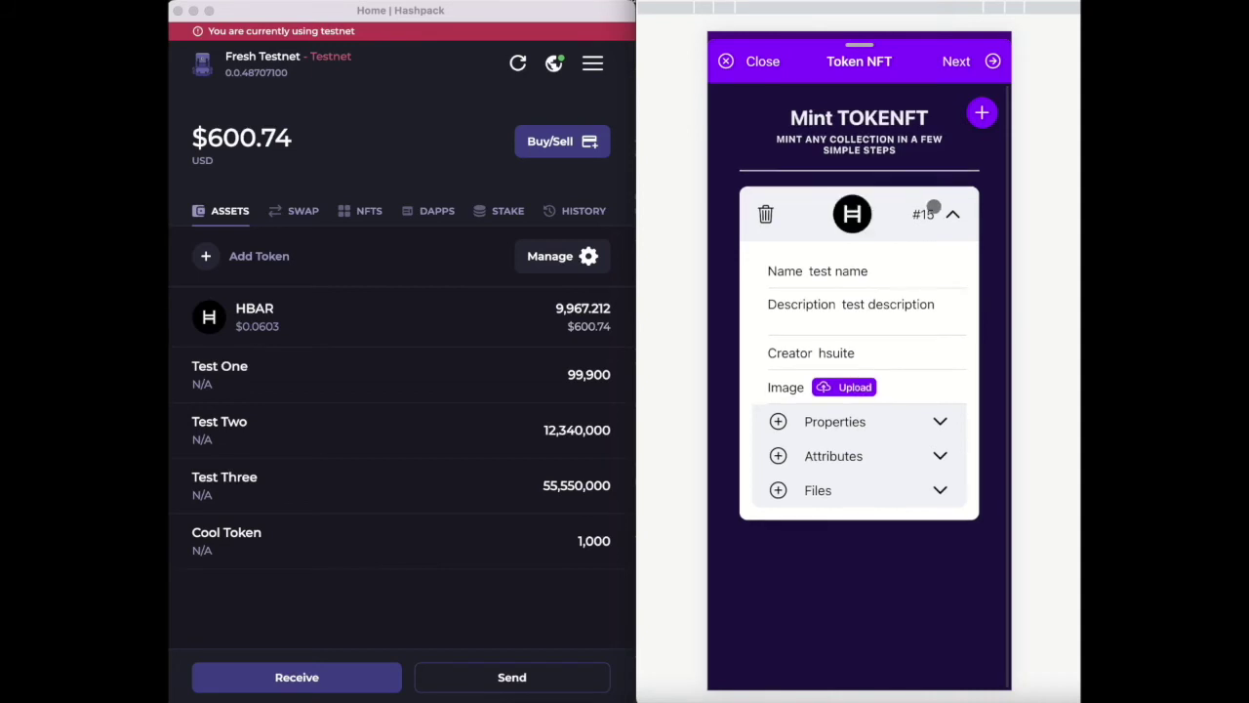
Step: Fill in the NFT's first property with the key "collection" and the value 2022
click(876, 418)
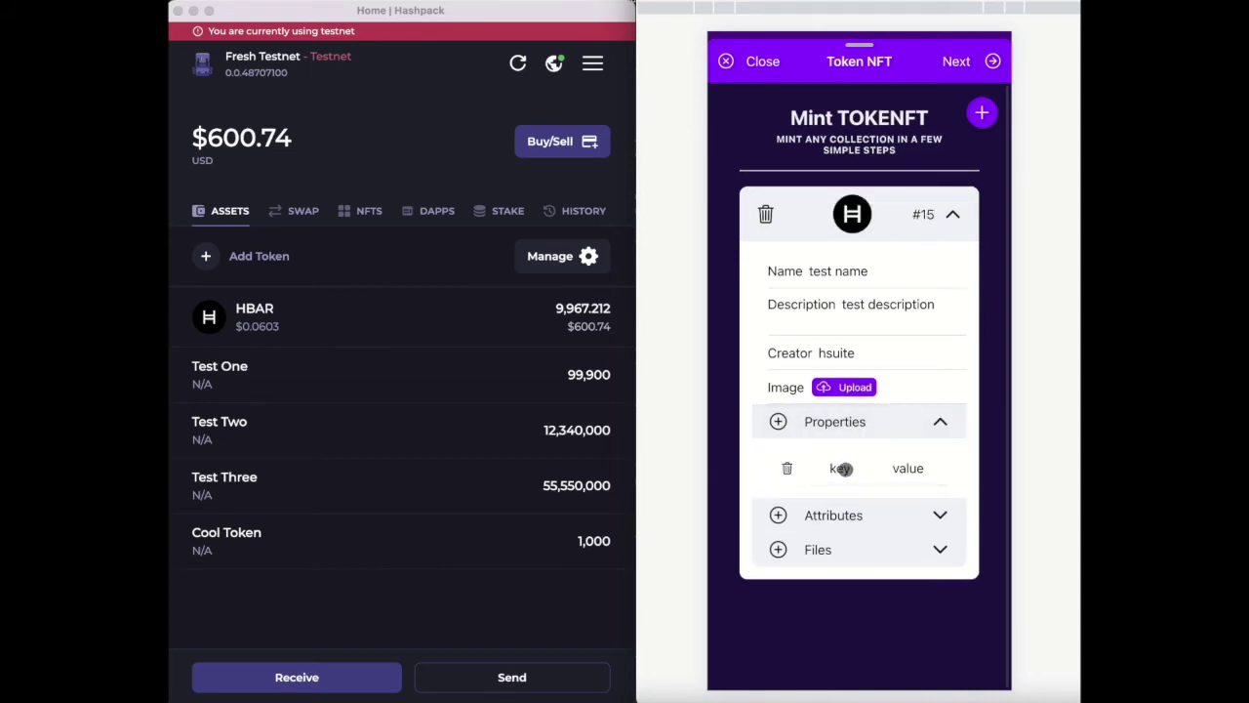
click(845, 468)
text(ke)
text(collection)
key(Tab)
text(2022)
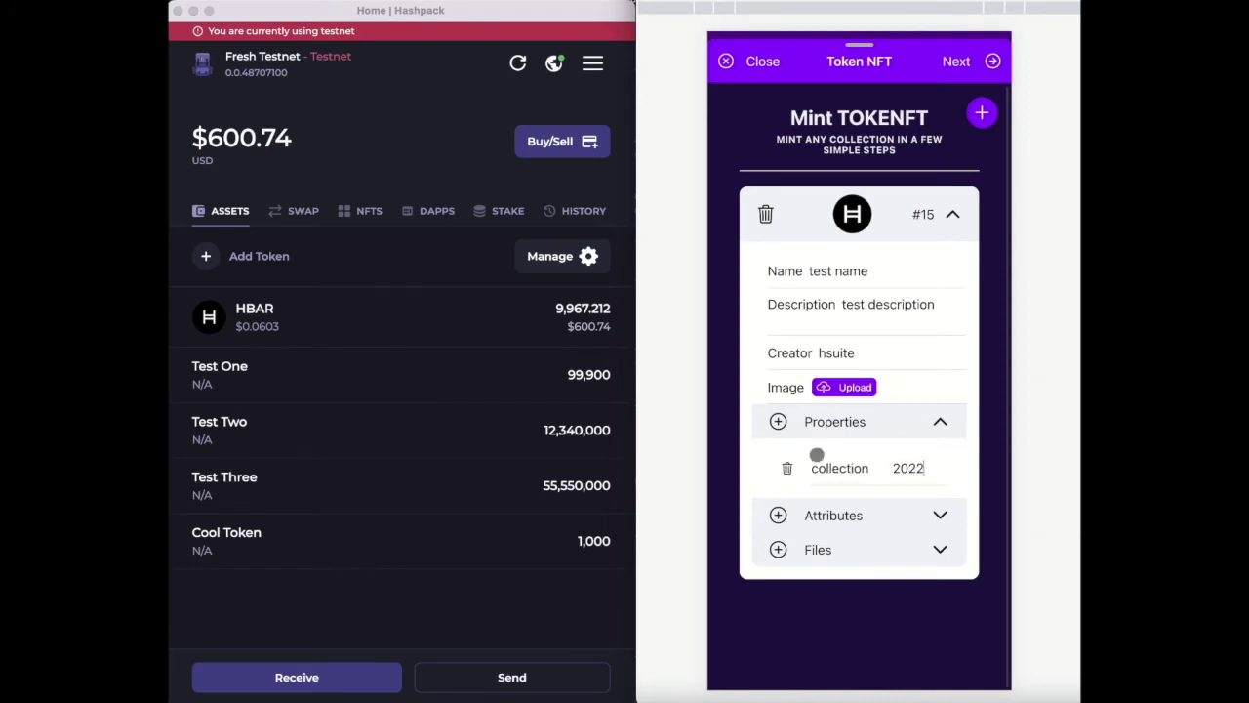
Step: Add a second property with the key "gen" and the value 01
click(778, 422)
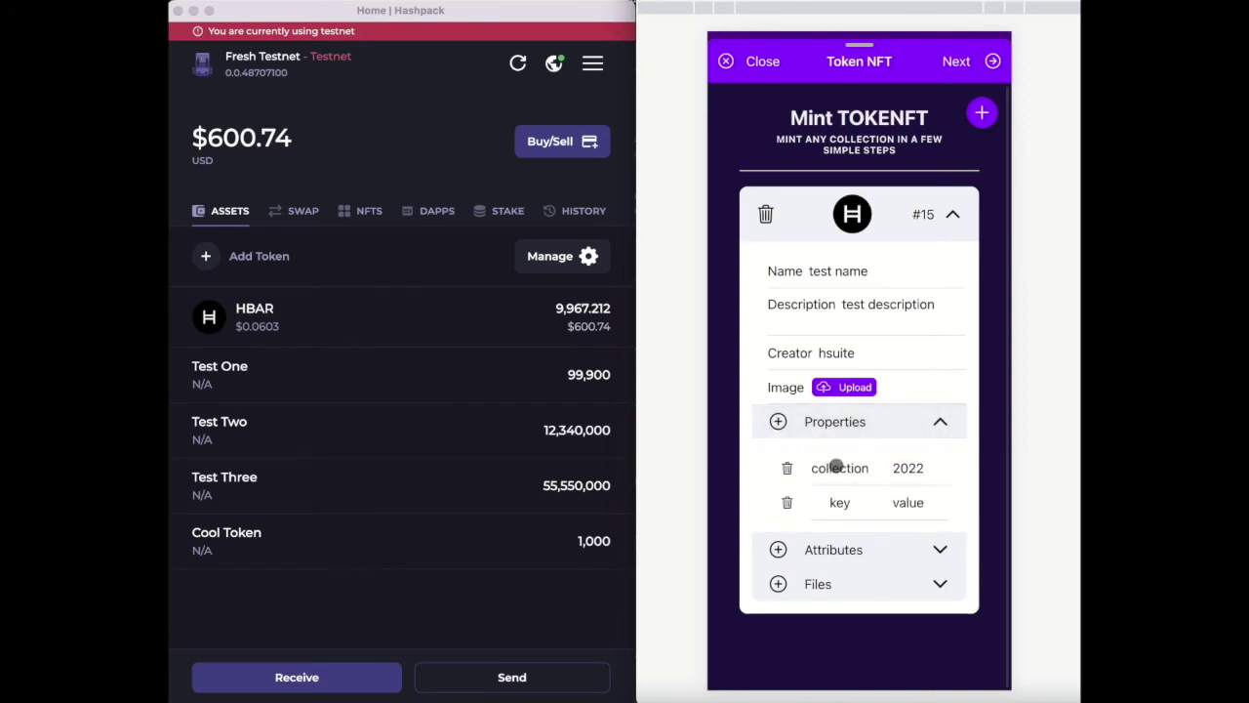
click(836, 467)
click(842, 500)
text(k)
key(BackSpace)
text(gen)
key(Tab)
text(01)
Step: Give the NFT the attributes eye "blue" and hair "blond", and collapse all details of NFT #15
click(869, 548)
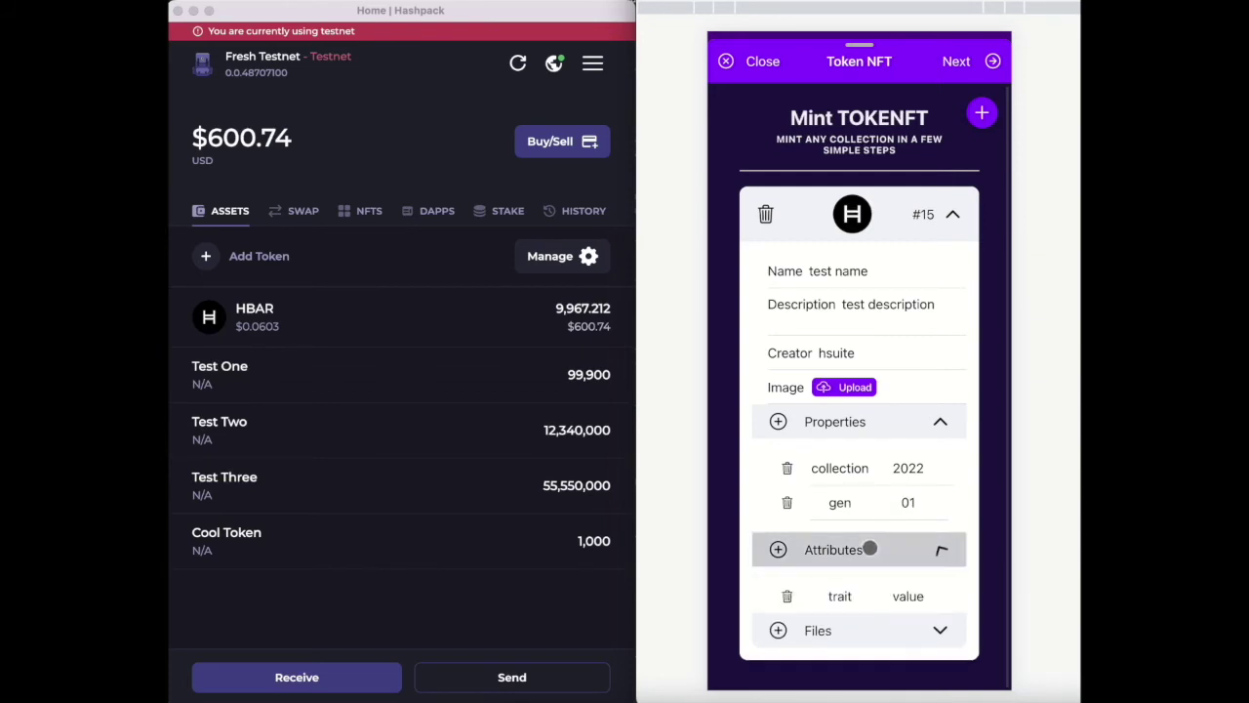
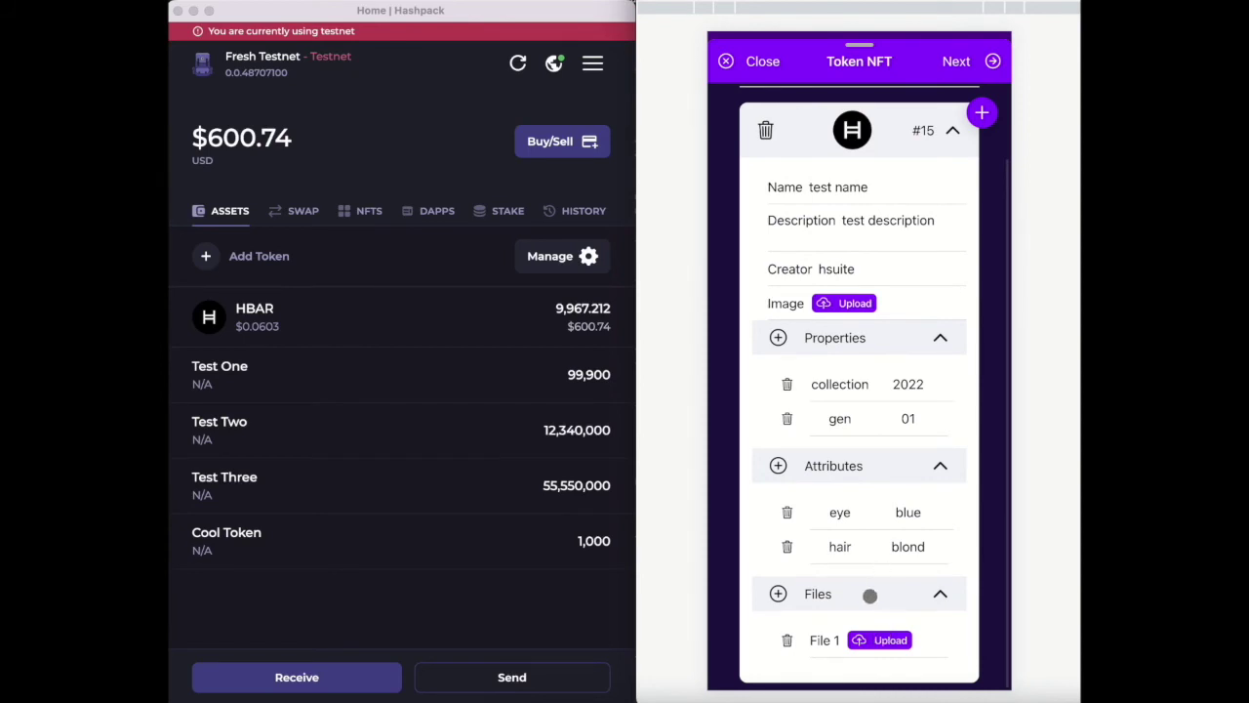
click(868, 597)
click(873, 525)
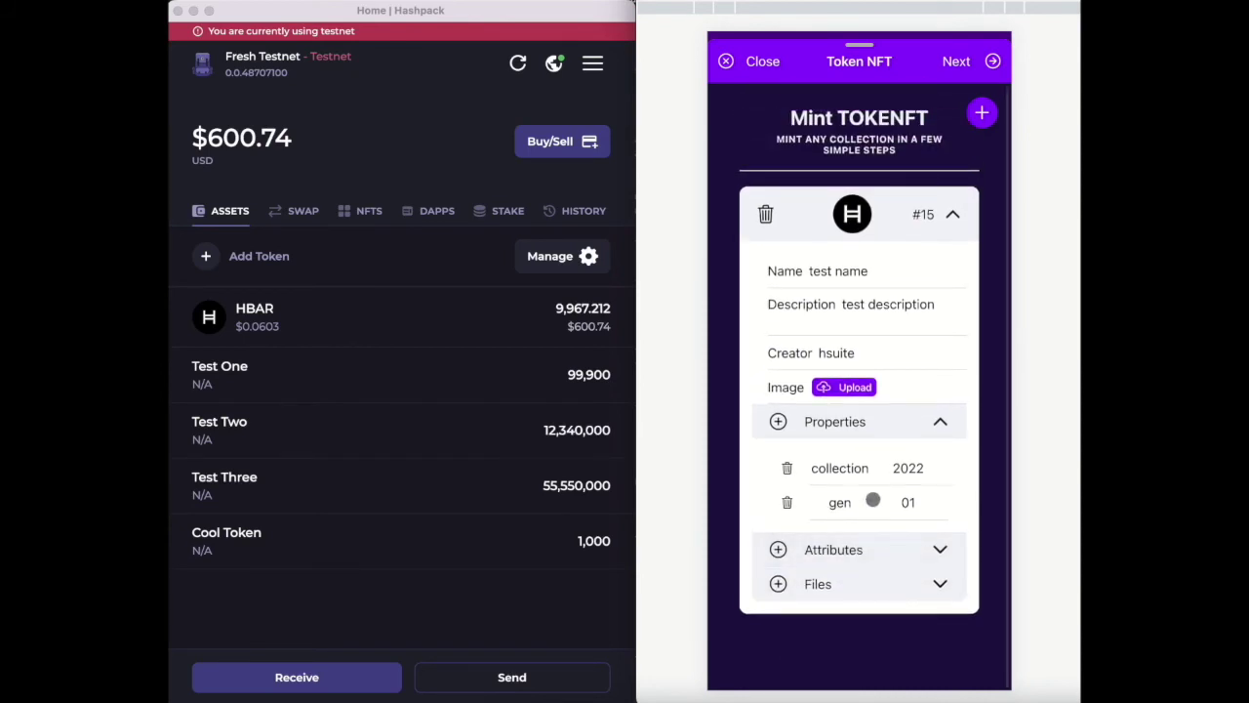
click(874, 436)
click(895, 241)
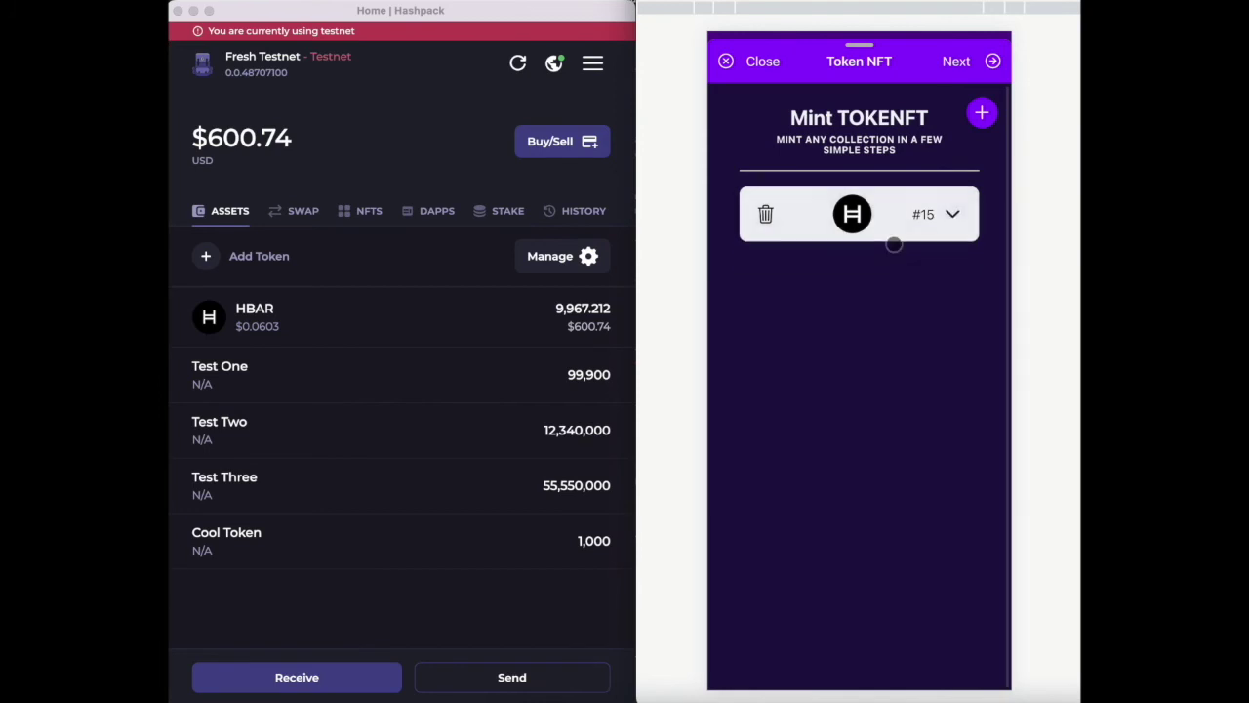
Step: Add further NFTs with the same data to the TOKENFT mint list, from #16 up to #33
click(982, 113)
click(982, 113)
click(982, 113)
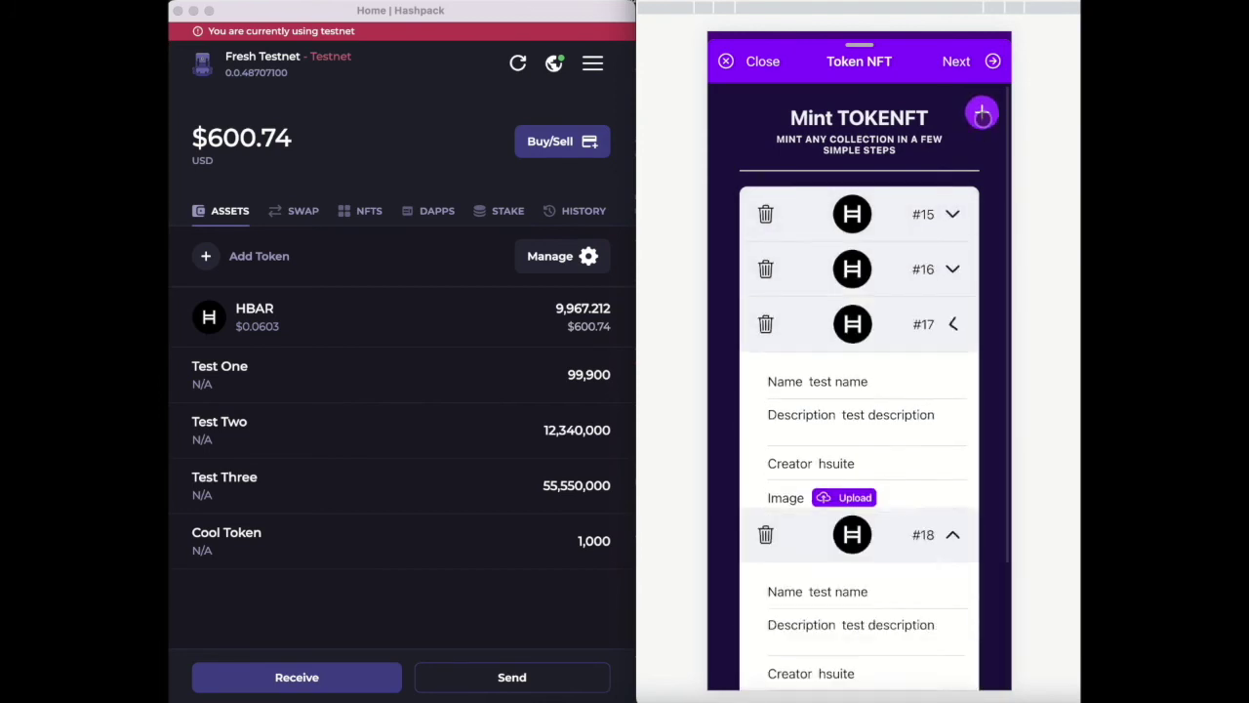
click(982, 114)
click(981, 114)
click(982, 114)
click(982, 114)
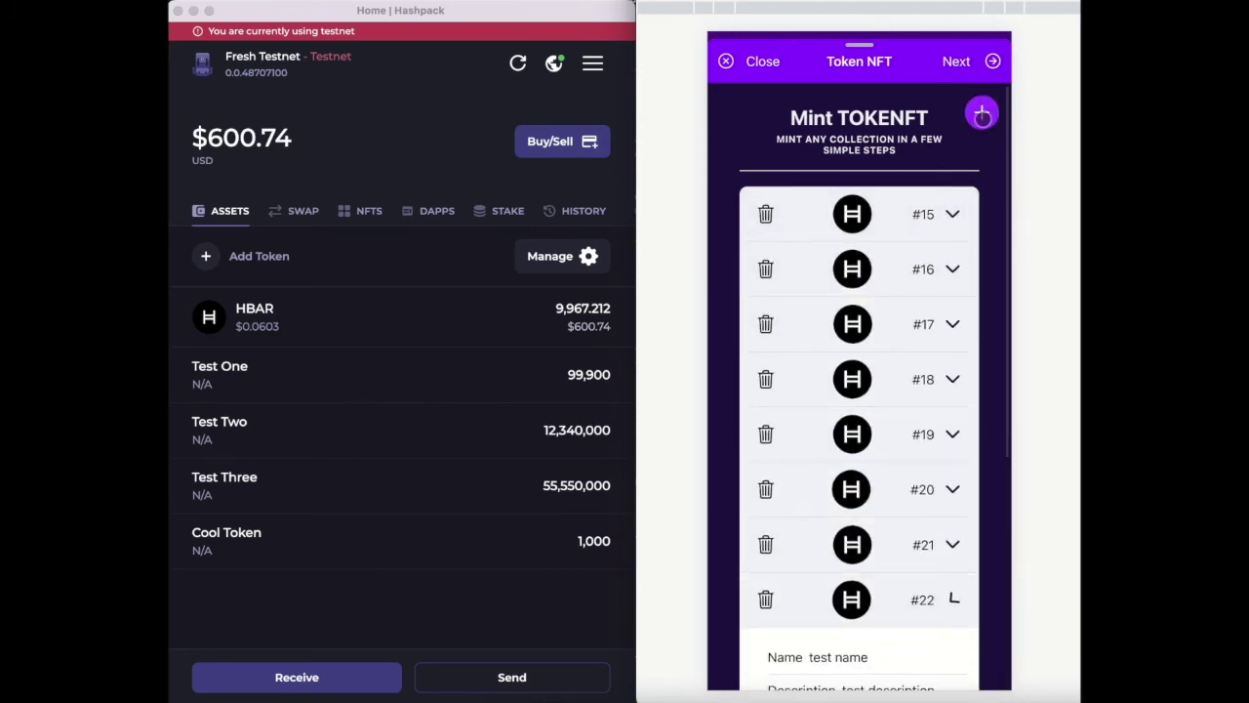
click(982, 114)
click(982, 115)
click(981, 114)
click(982, 114)
click(982, 114)
scroll(918, 258, down, 5)
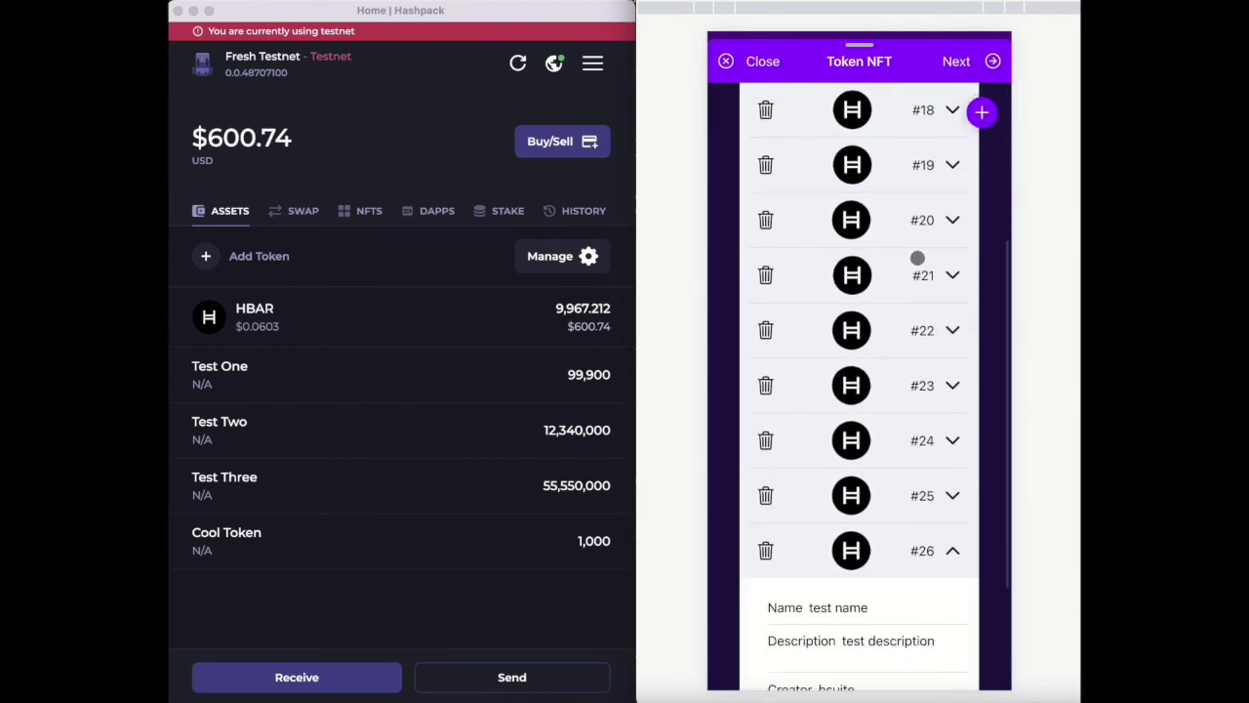
click(981, 113)
click(982, 113)
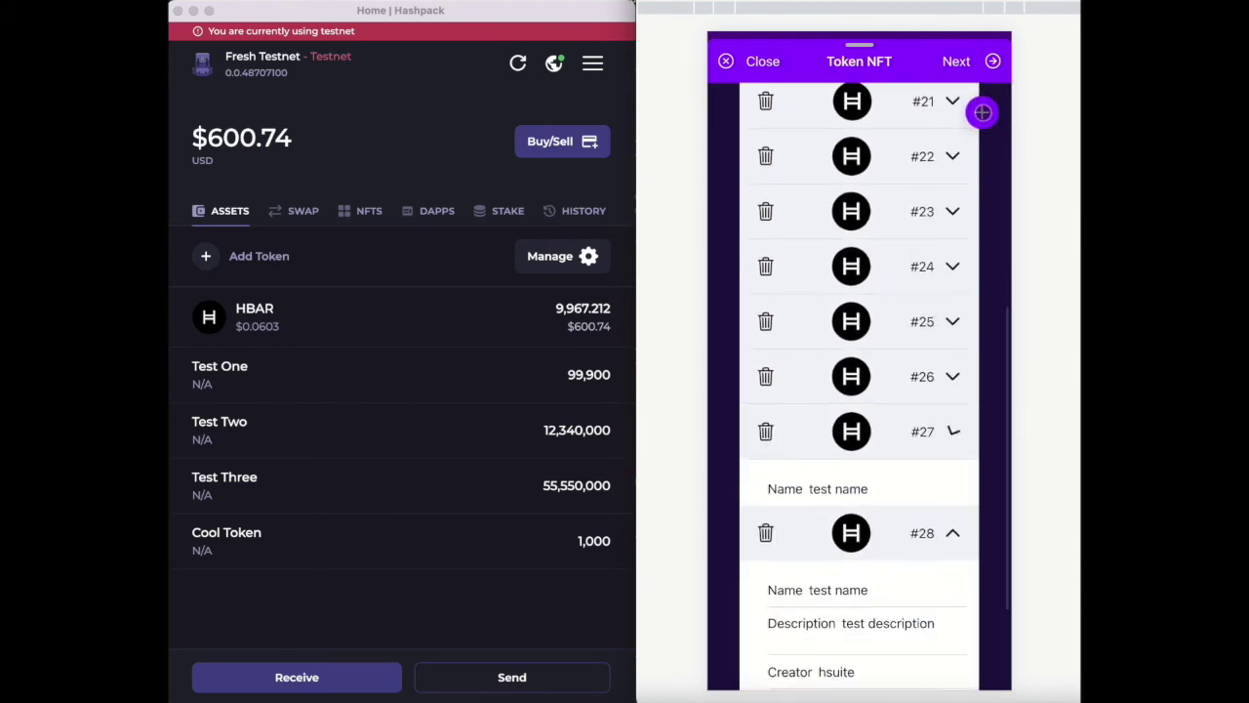
click(982, 114)
click(982, 113)
click(982, 113)
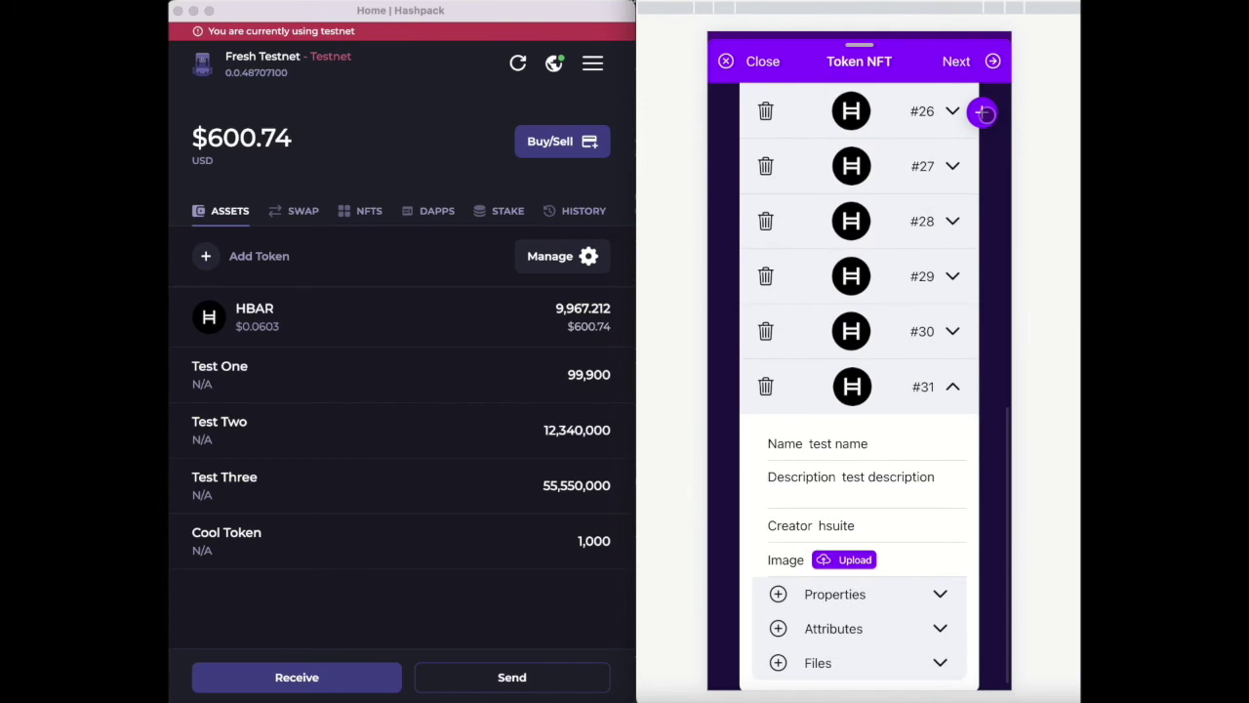
click(983, 114)
click(983, 113)
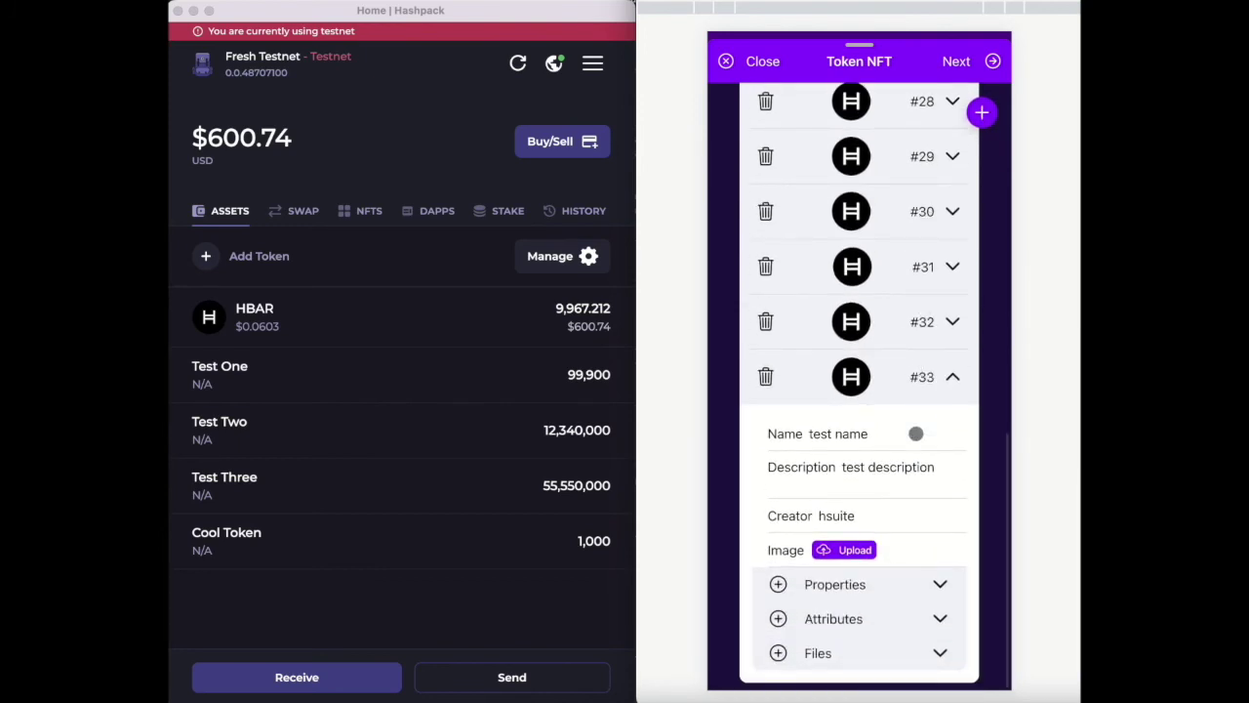
Step: Proceed to minting, start the mint of NFTs #15 to #24 and approve the request in the HashPack wallet
scroll(869, 488, up, 15)
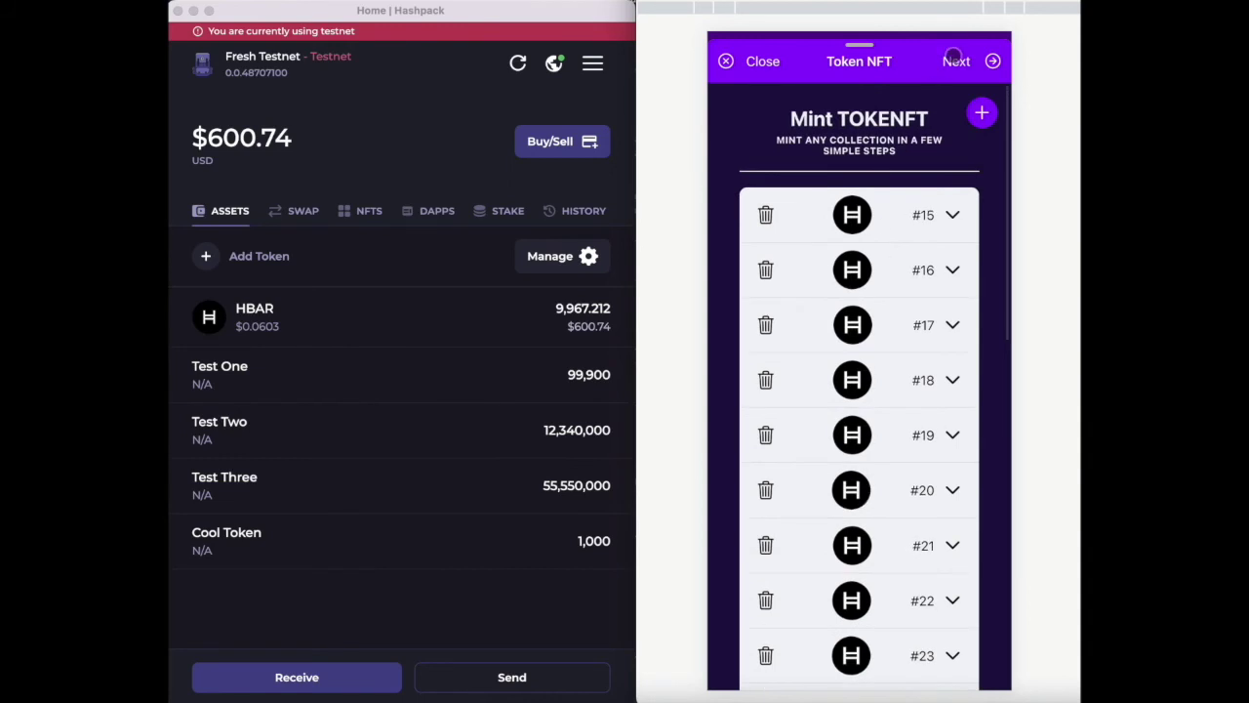
click(955, 60)
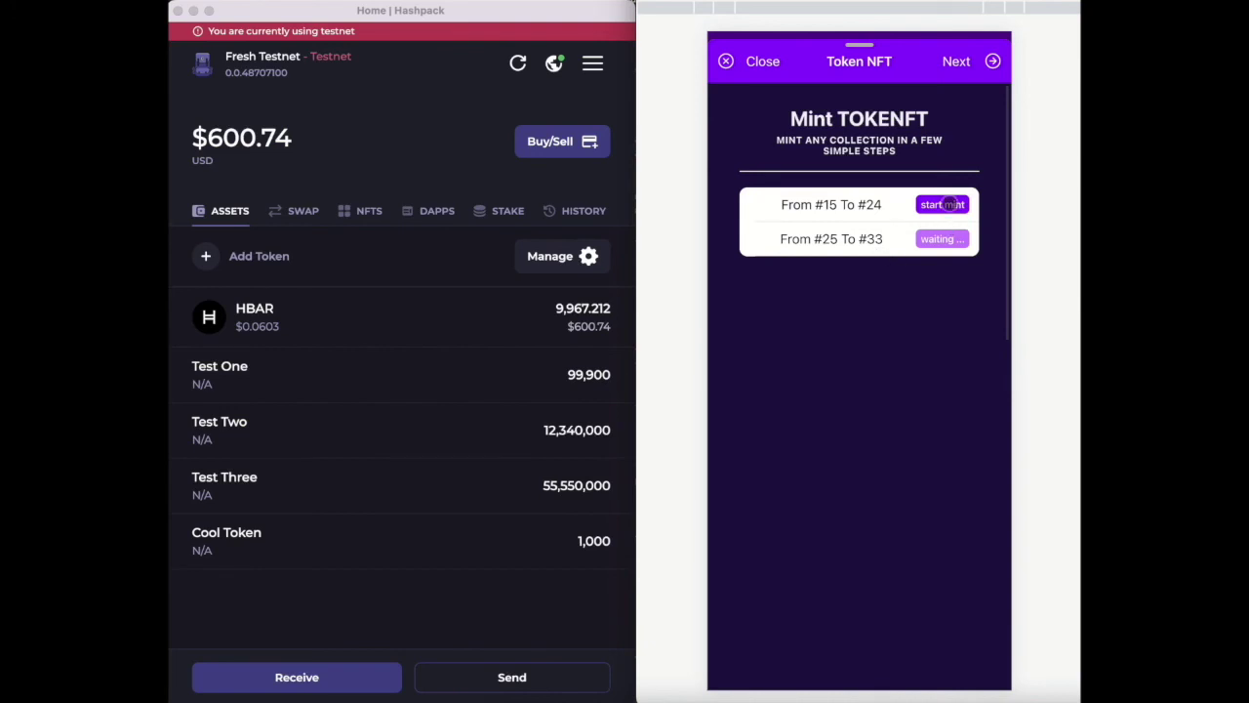
click(943, 204)
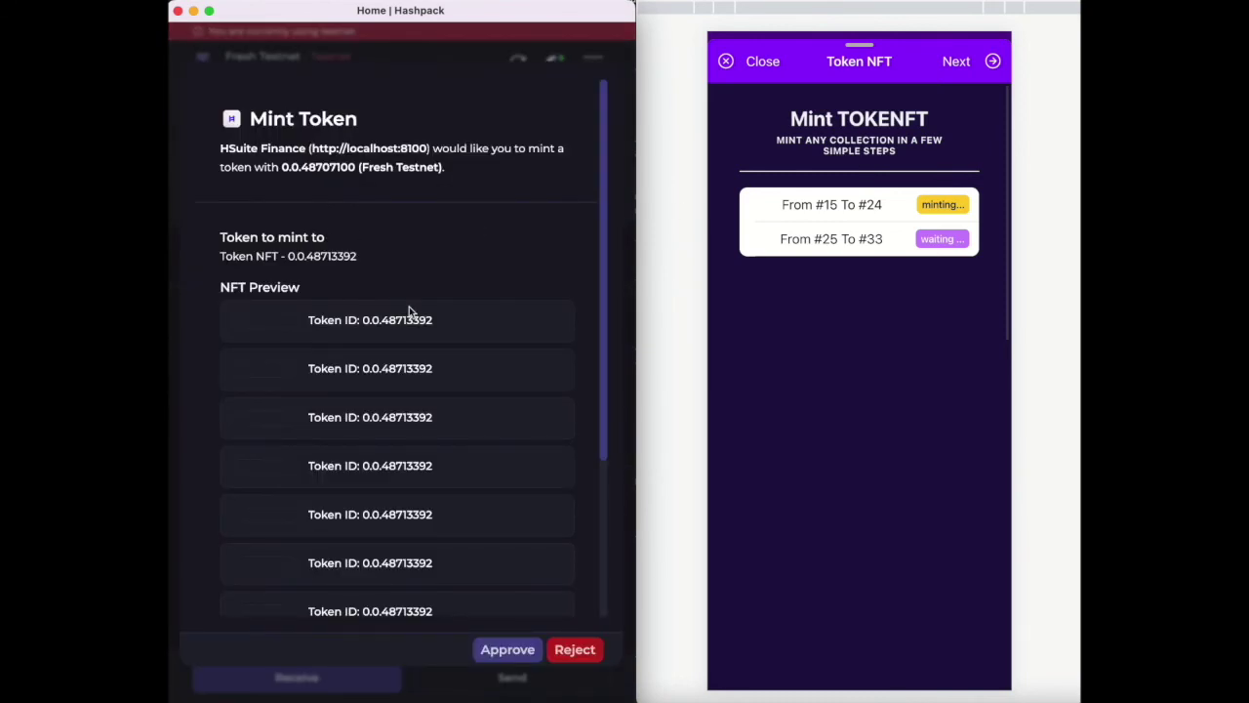
scroll(409, 311, down, 5)
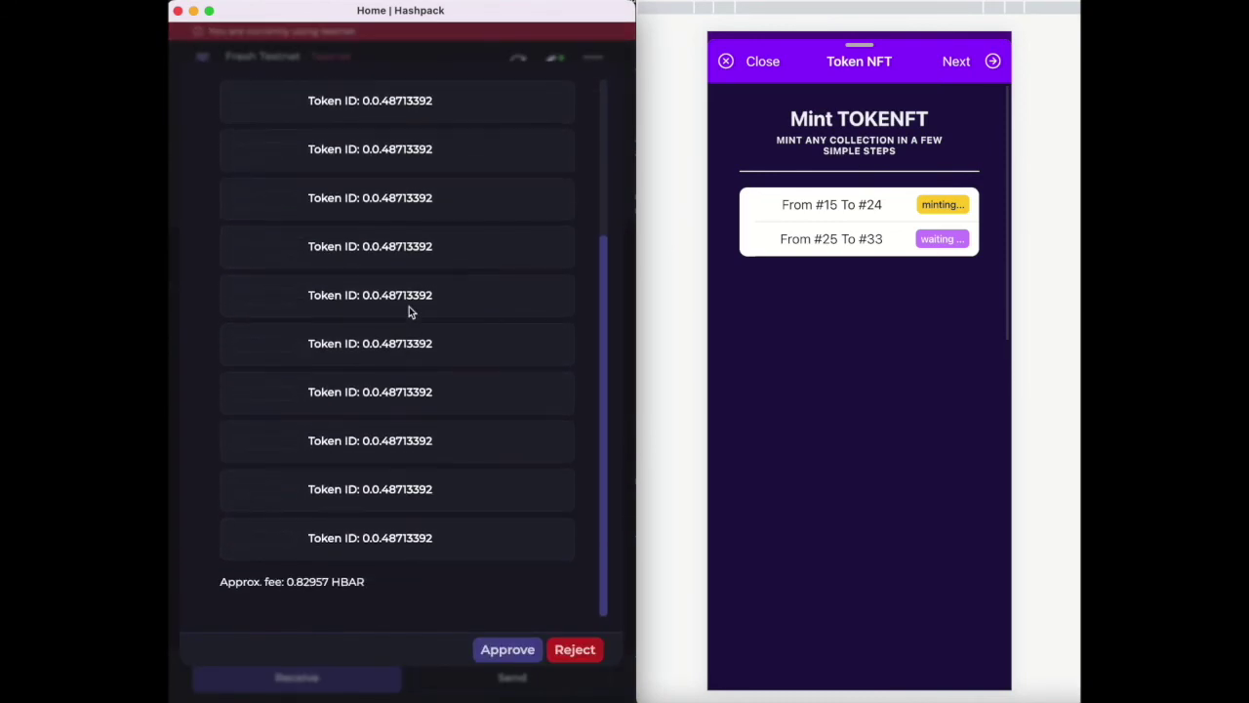
click(499, 652)
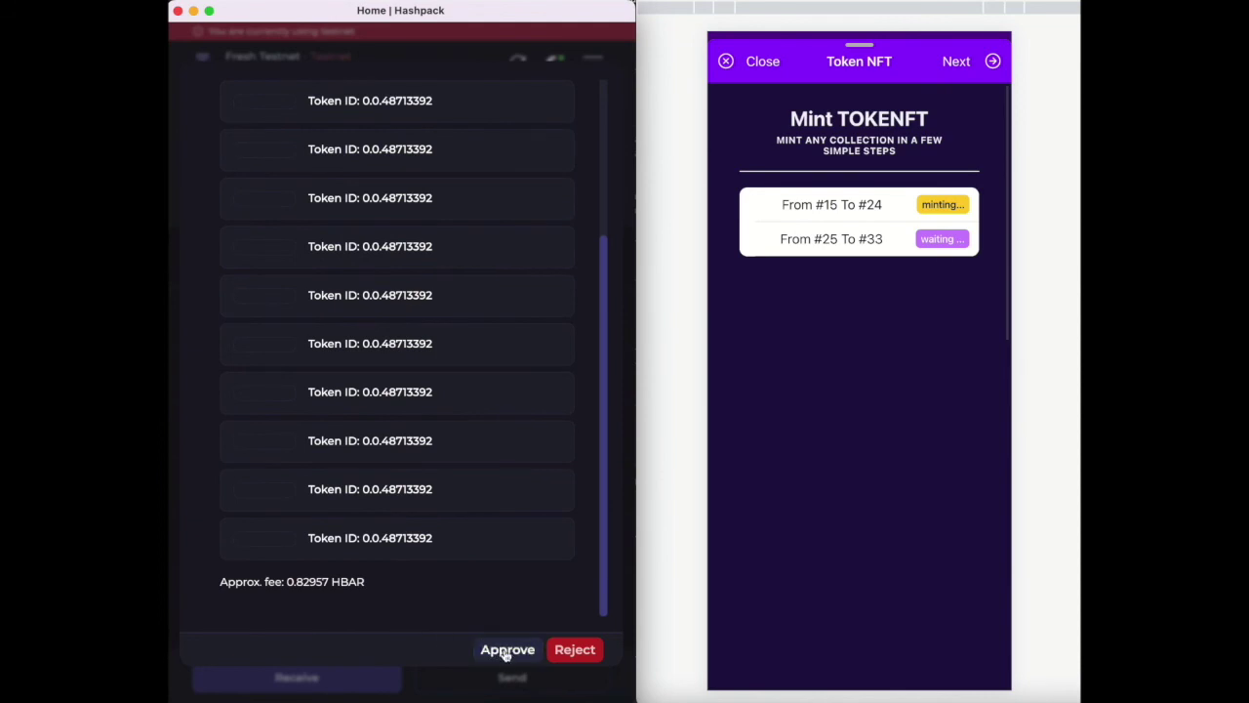
Step: Finish the HashPack approval for NFTs #15 to #24 and start the mint of NFTs #25 to #33
click(504, 652)
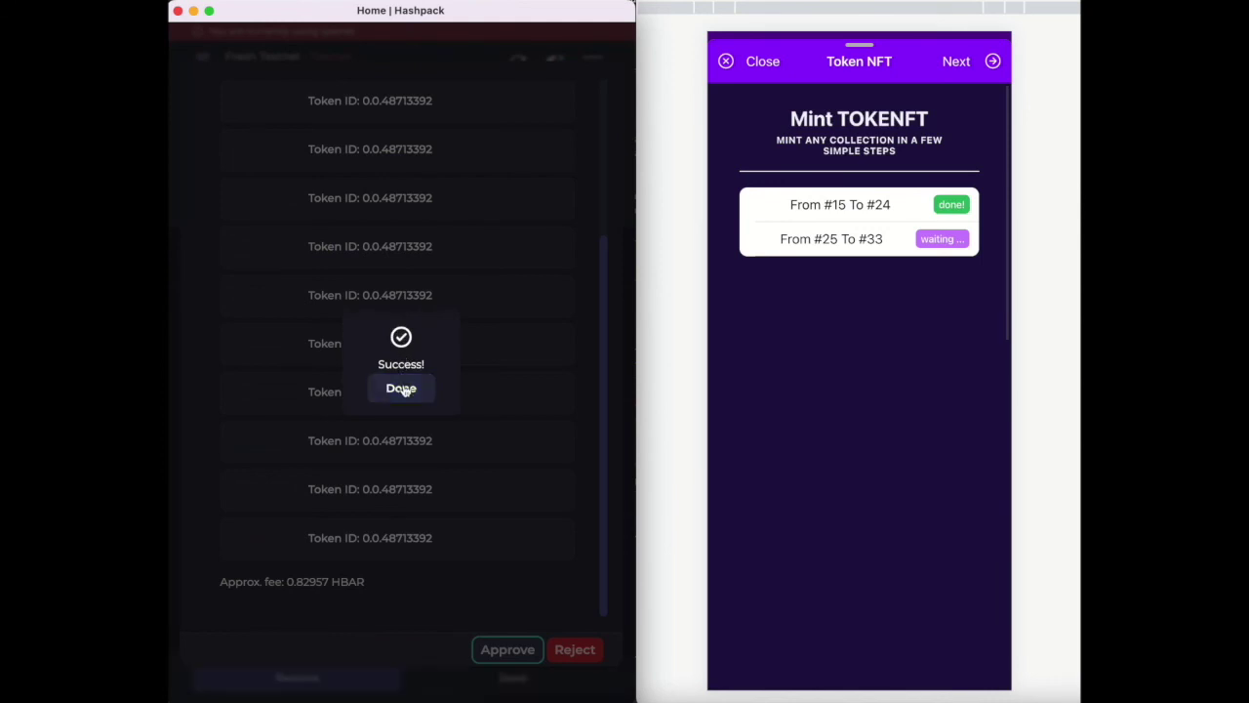
click(401, 388)
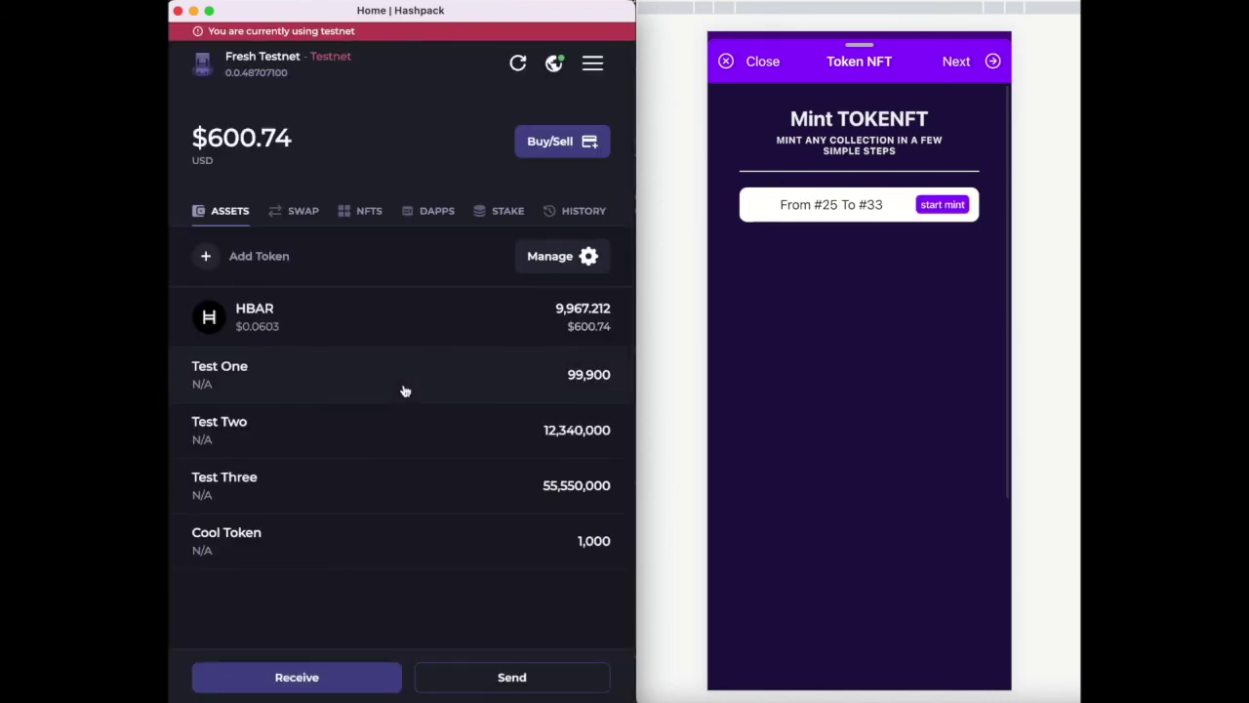
click(948, 210)
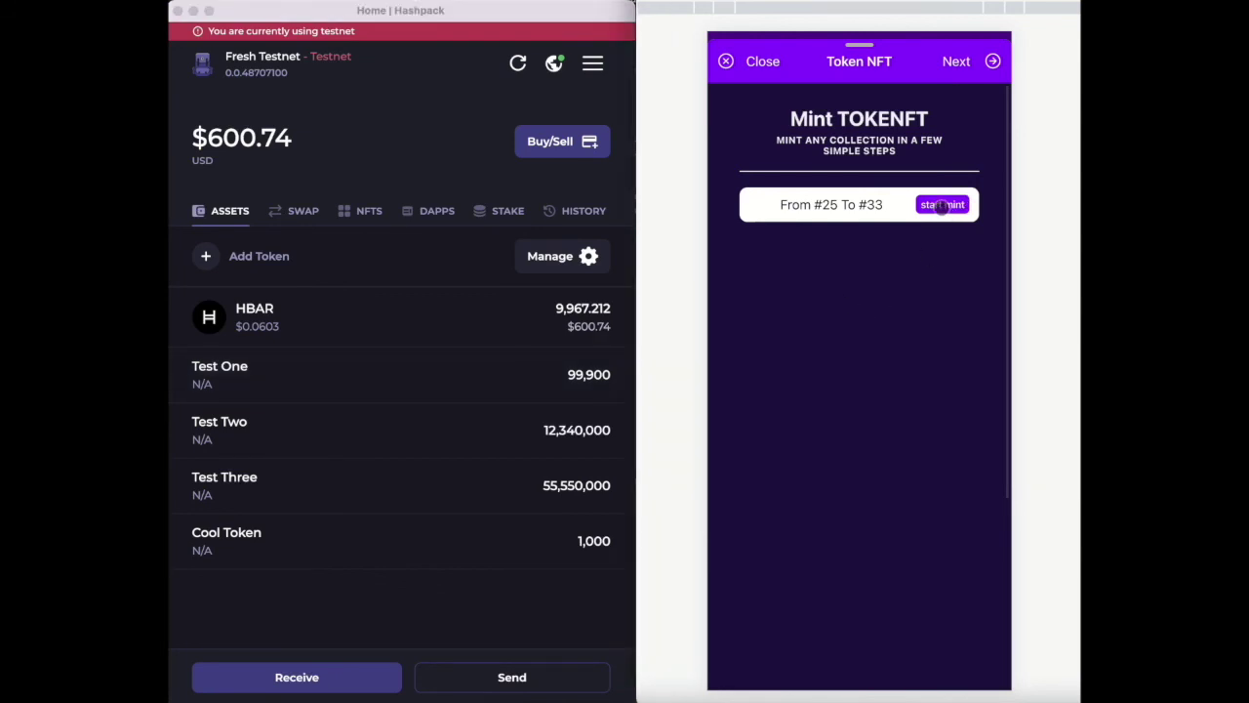
Step: Open the first of the latest NFTs in the HashPack wallet and highlight its serial number
click(369, 210)
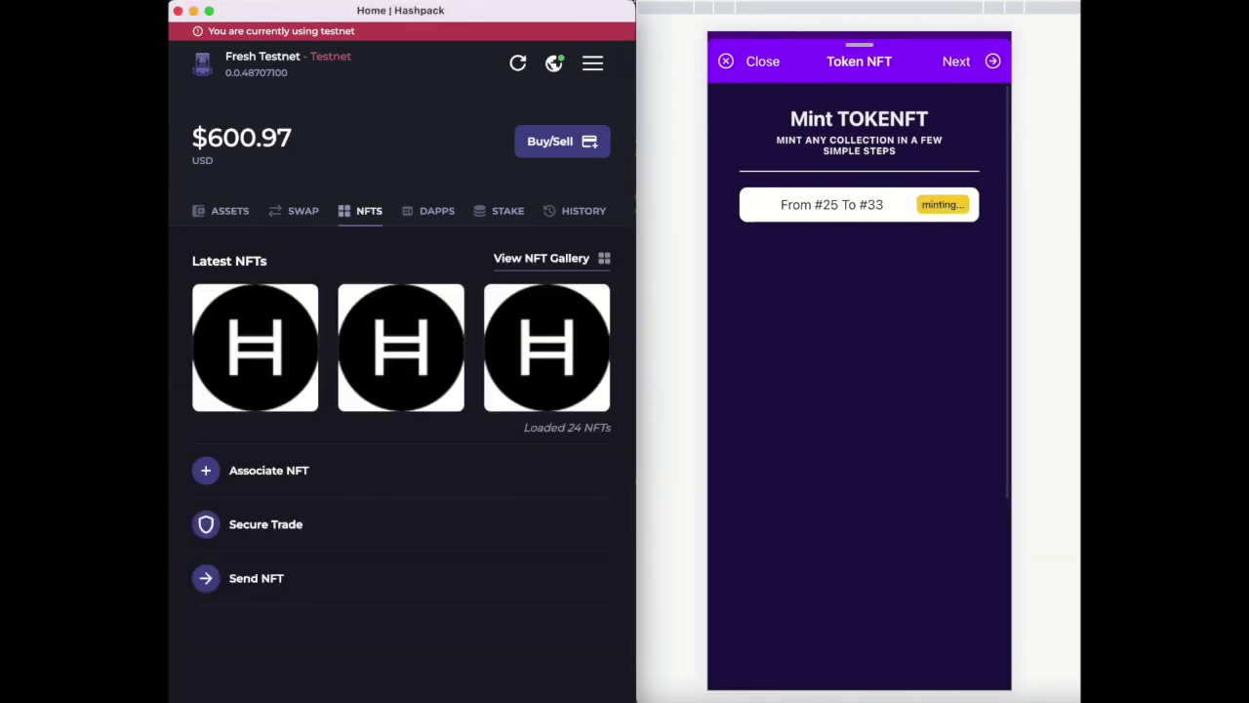
click(275, 330)
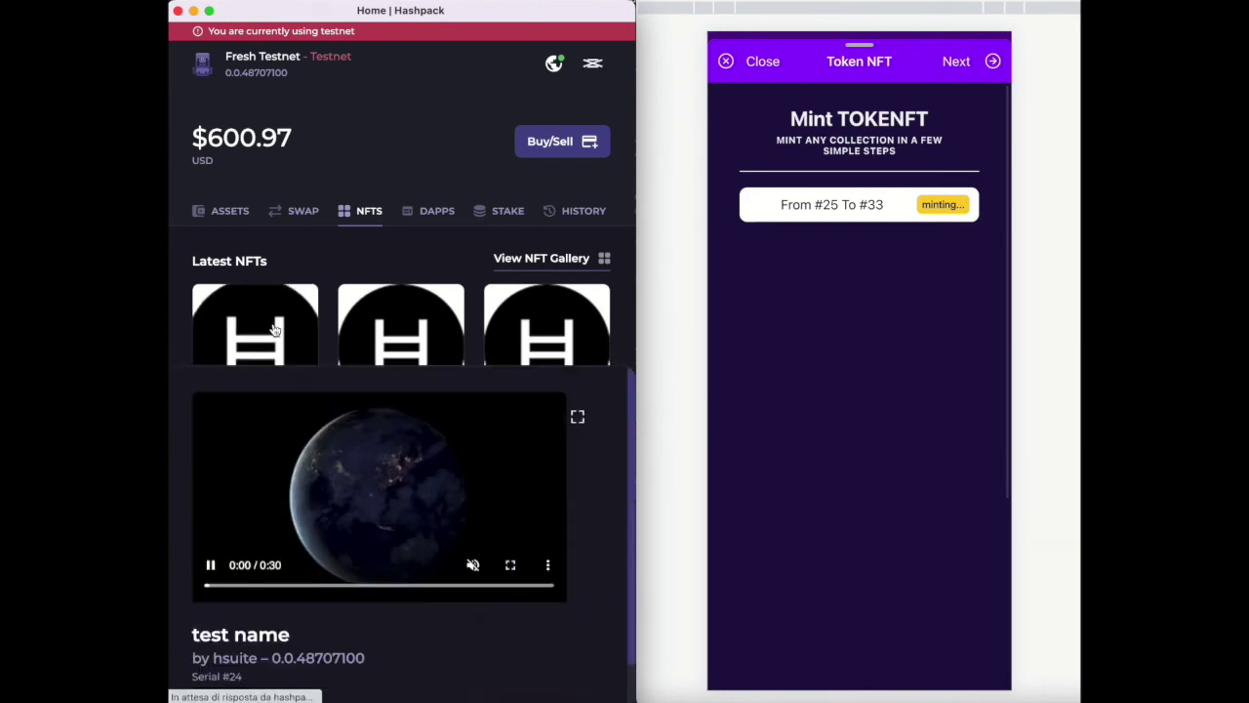
drag(191, 408, 369, 411)
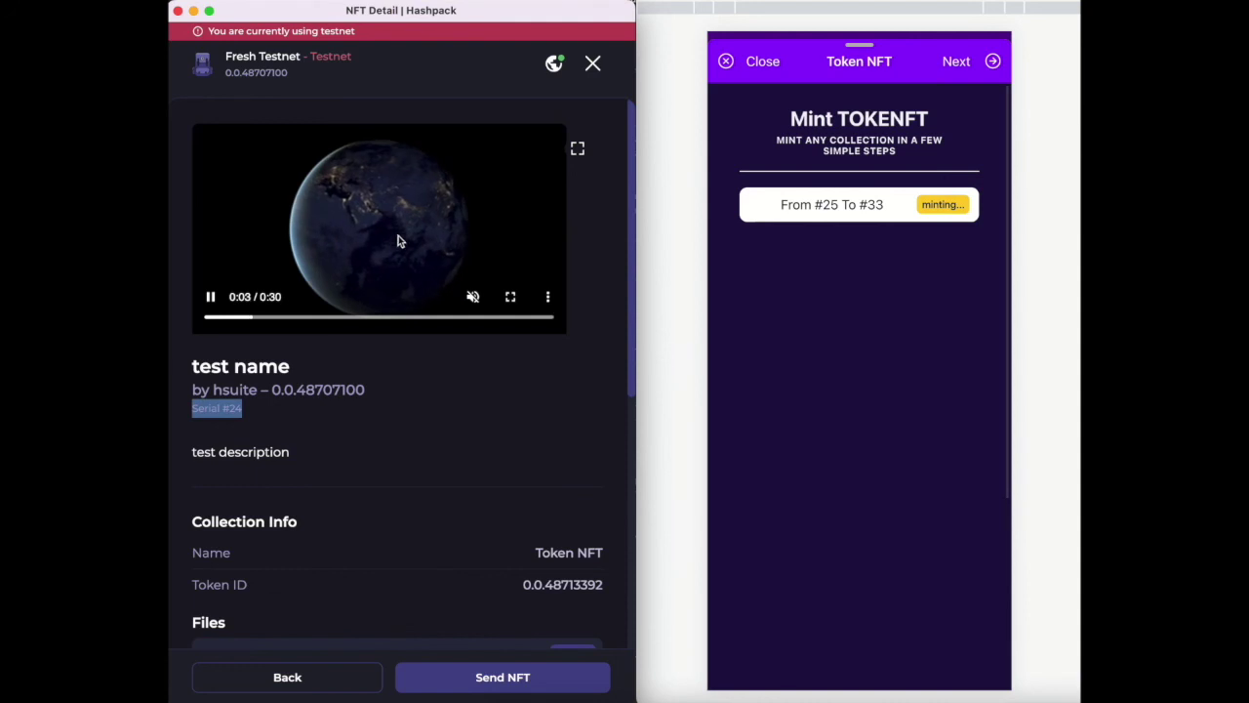
Step: Examine the NFT's description, collection info, attached video and image files, trade fees and history
scroll(390, 363, down, 2)
scroll(389, 359, down, 3)
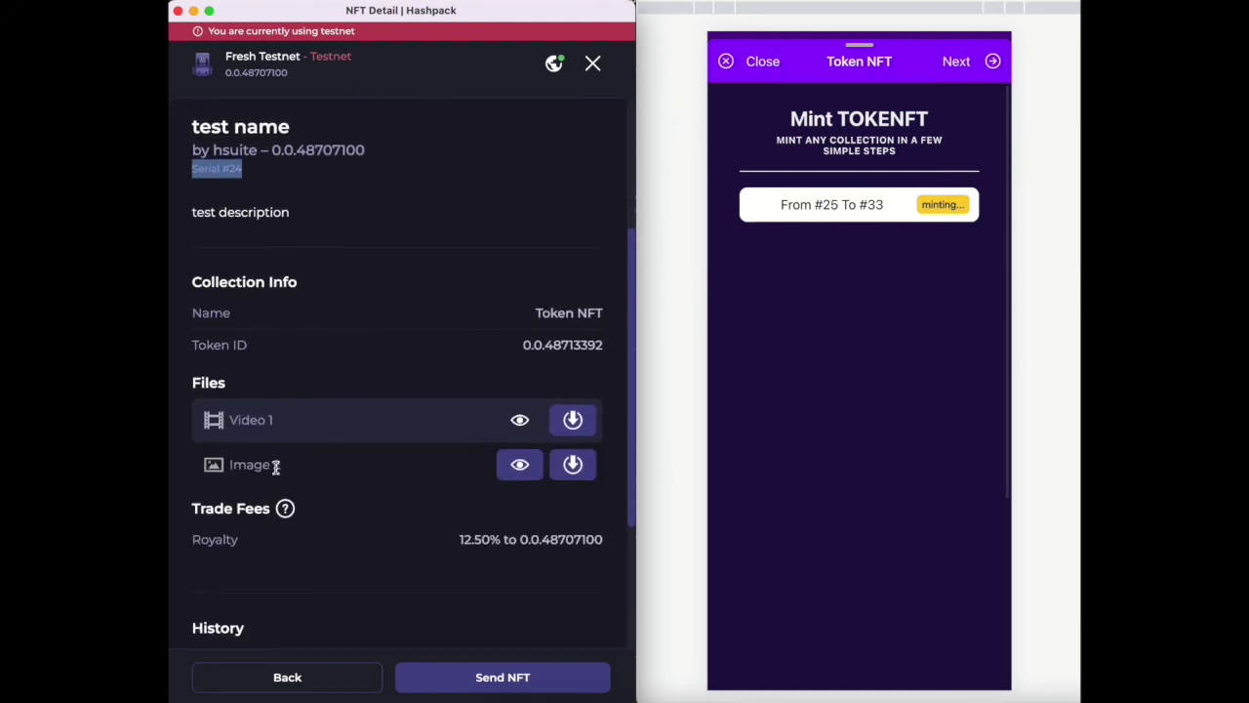
click(509, 467)
scroll(439, 469, down, 4)
scroll(392, 451, up, 10)
scroll(392, 451, down, 10)
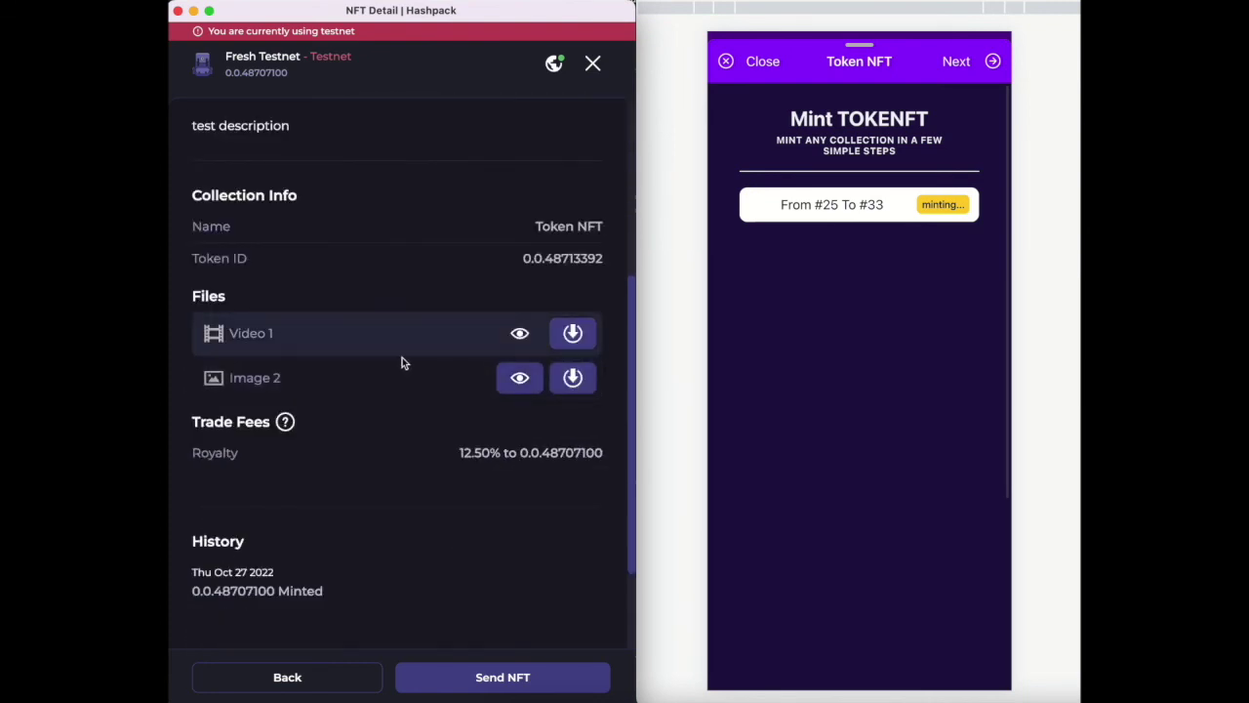
scroll(402, 359, up, 7)
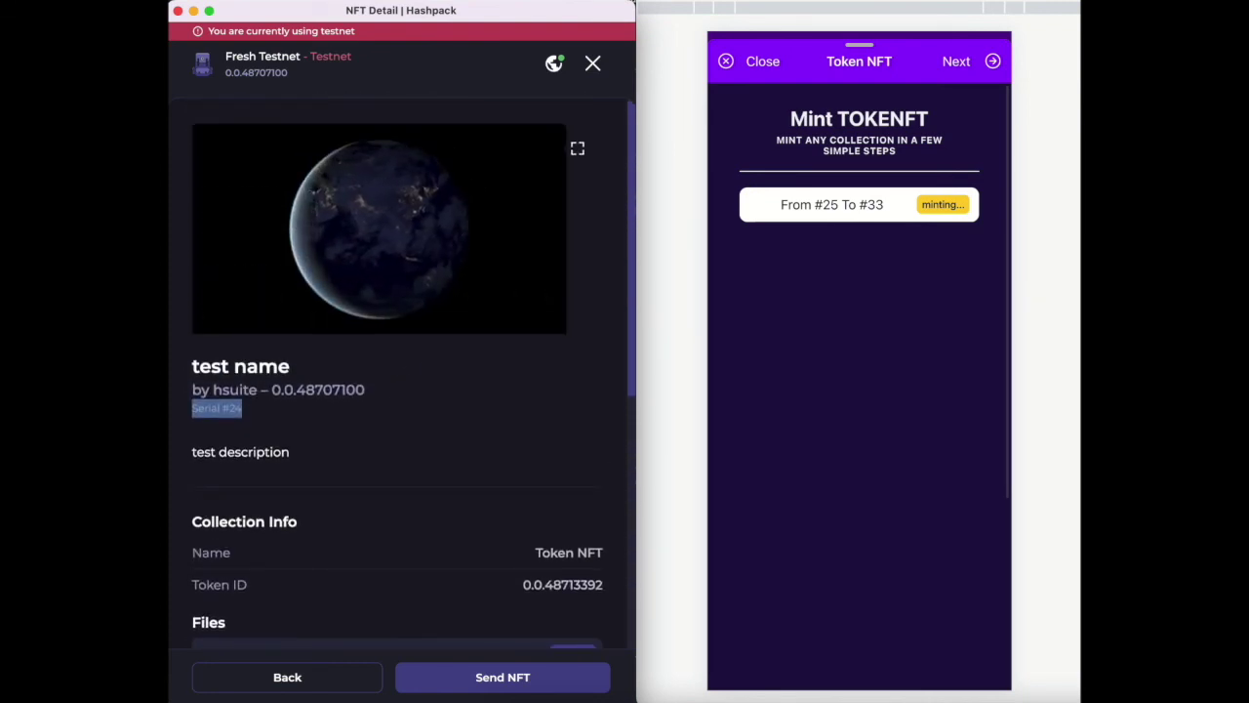